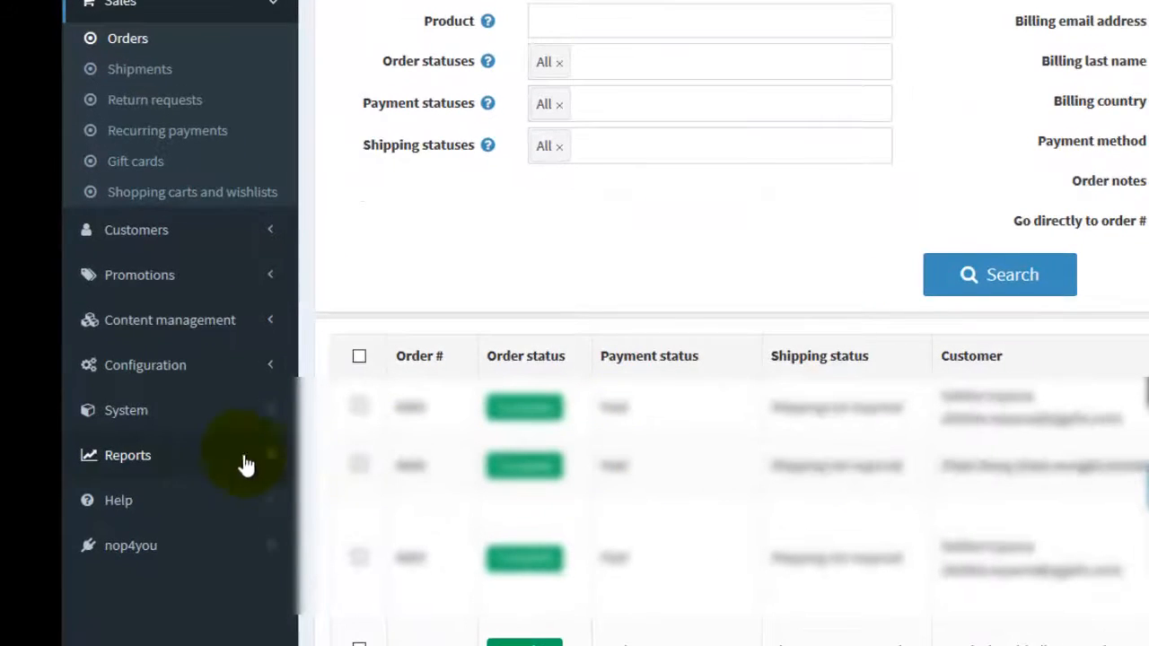
Check which reports are available in the admin area, and return to the sales orders list.
click(224, 455)
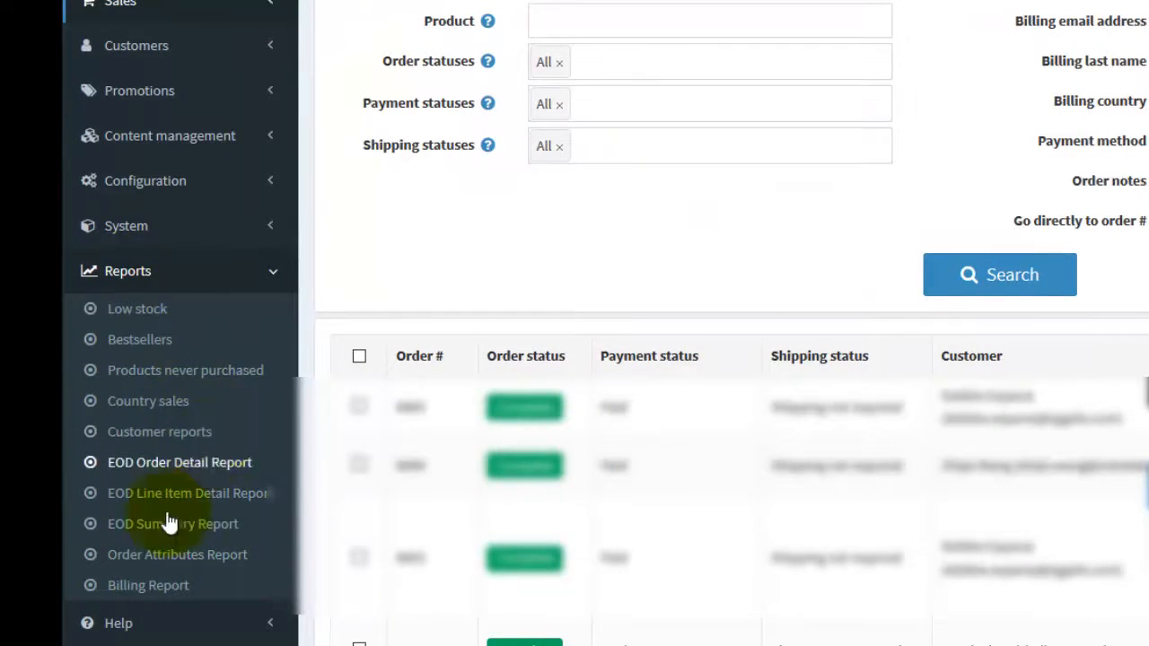
click(157, 6)
click(141, 89)
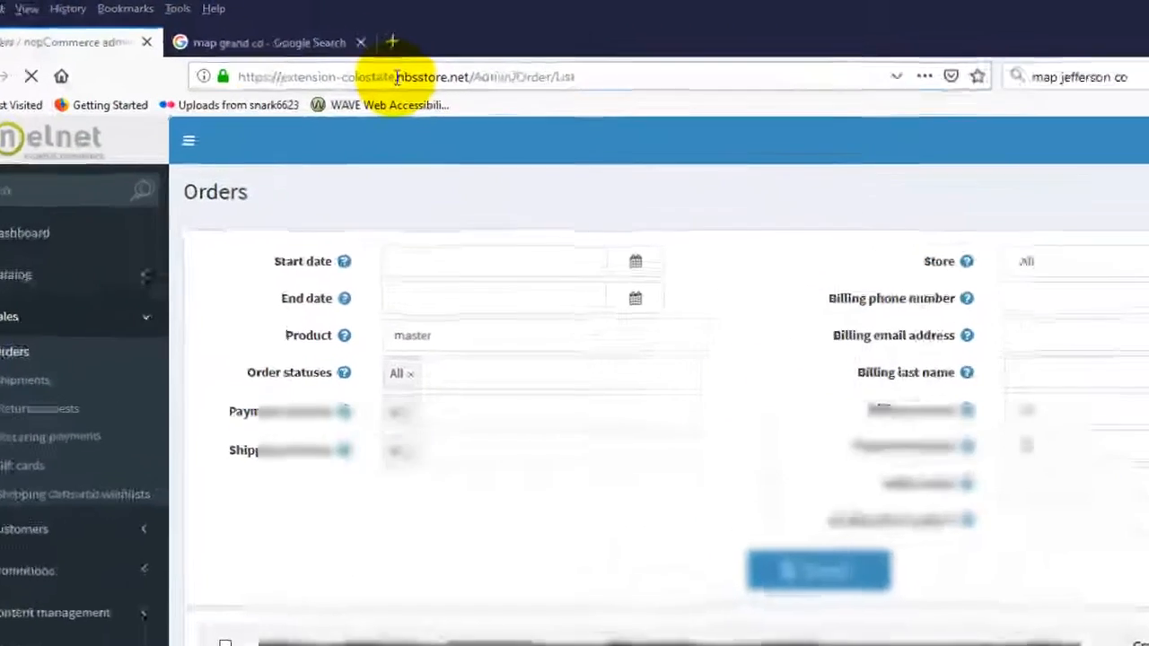
Check the web address of the Orders page and look through the order list down to its end.
click(350, 51)
click(357, 52)
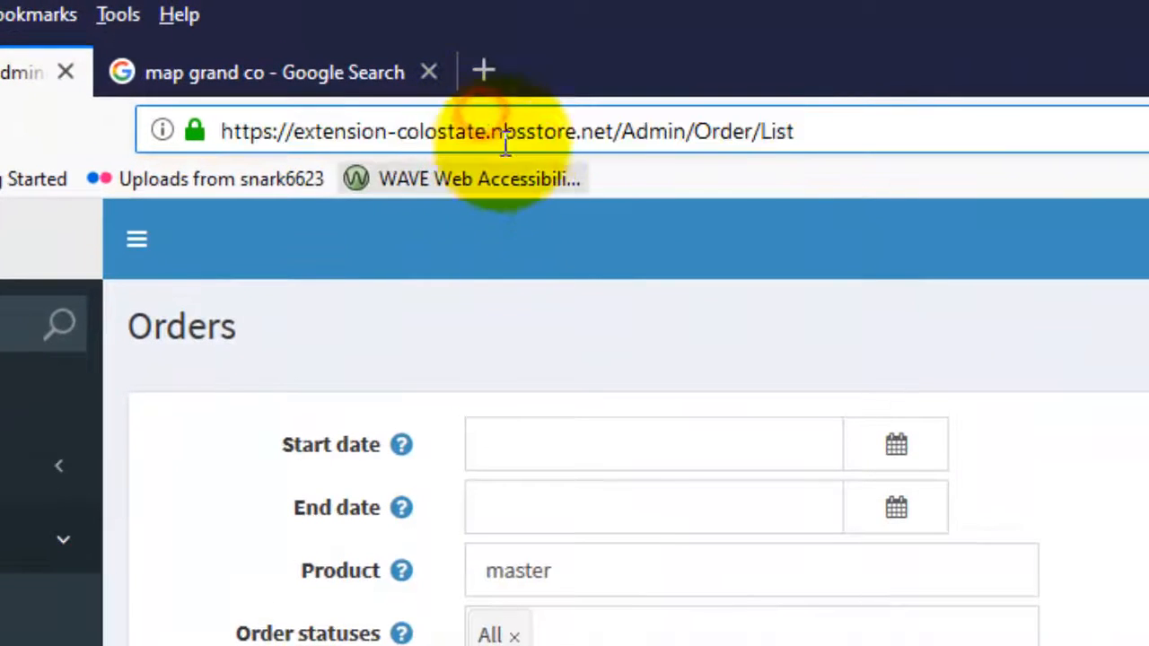
click(483, 136)
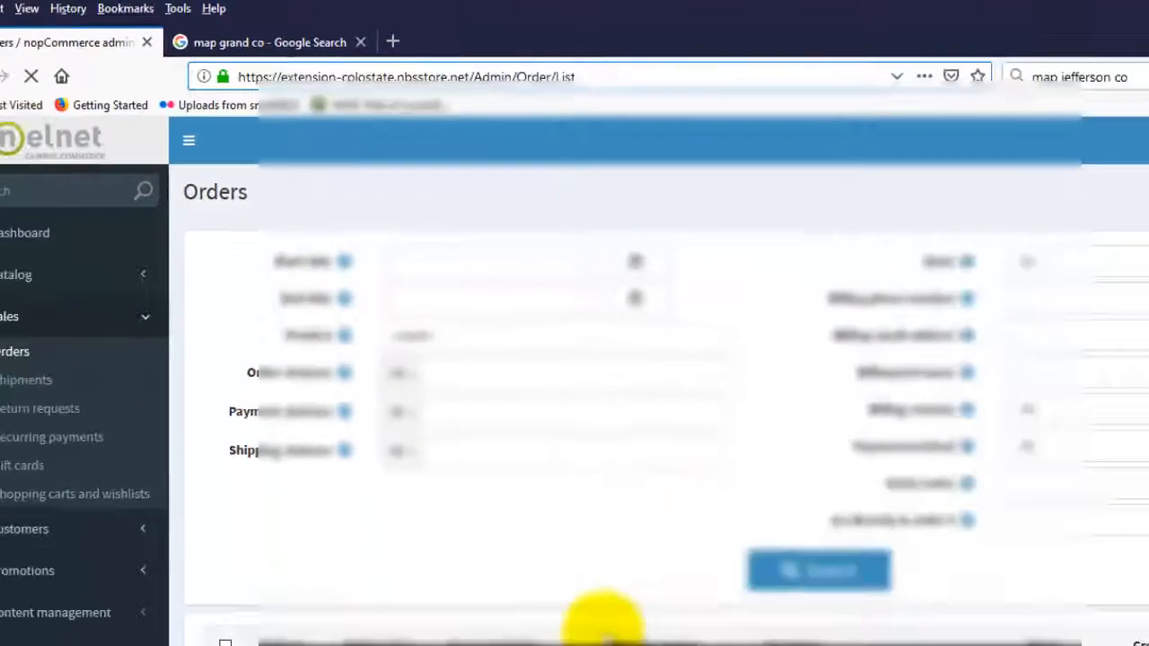
scroll(490, 414, down, 2)
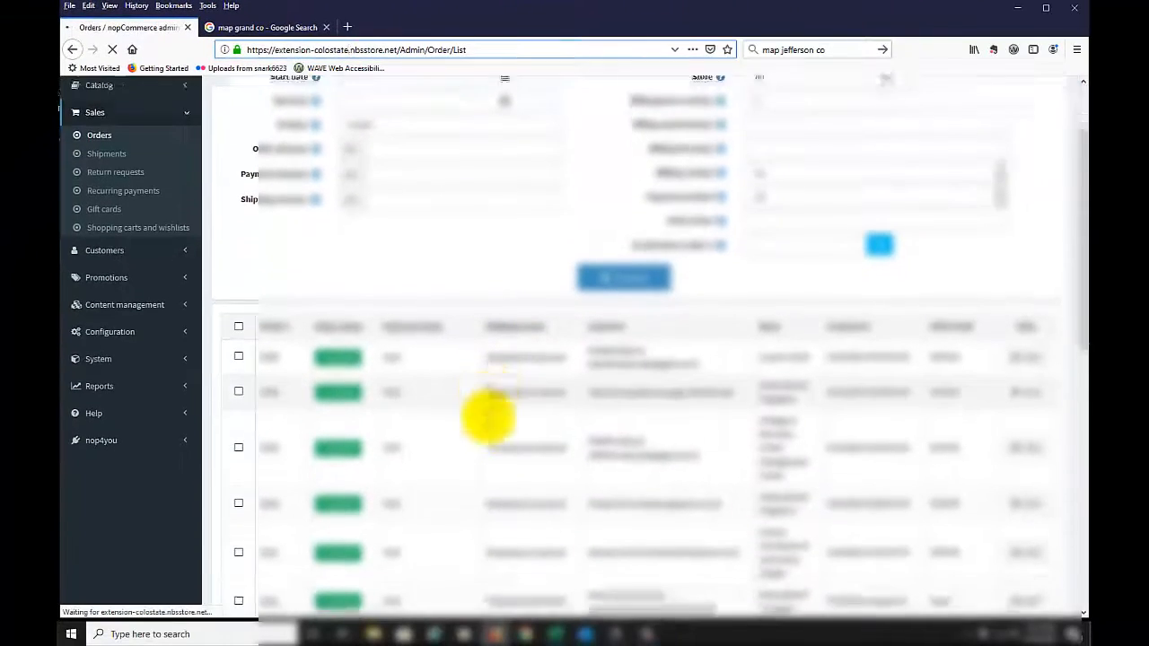
scroll(490, 415, down, 10)
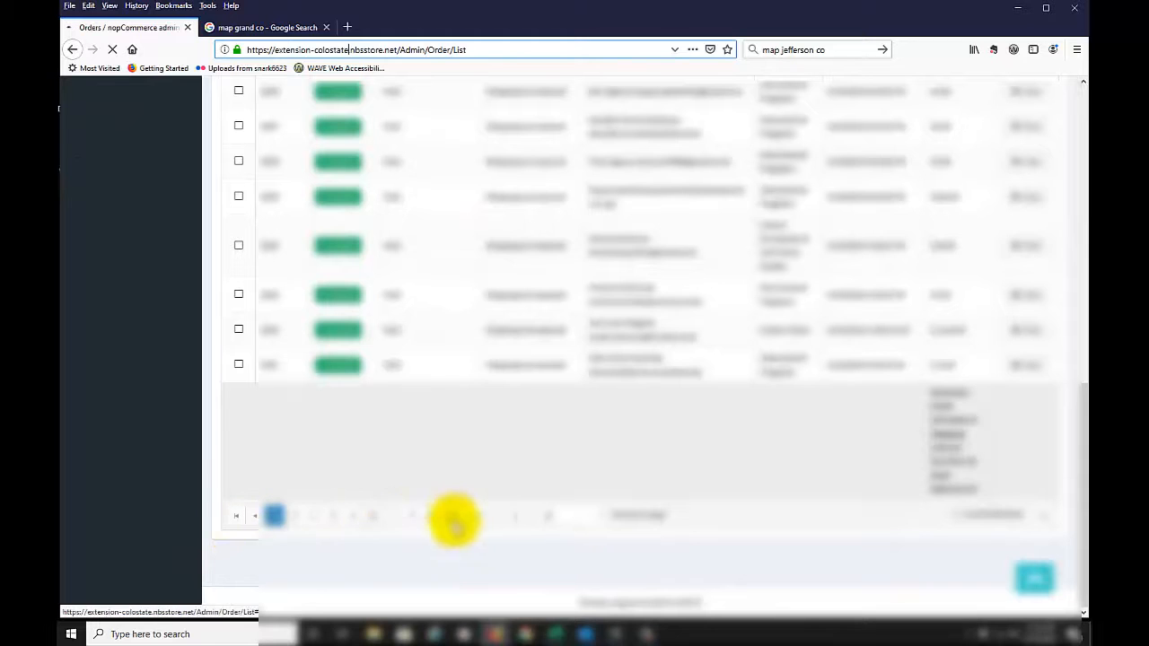
scroll(559, 461, up, 10)
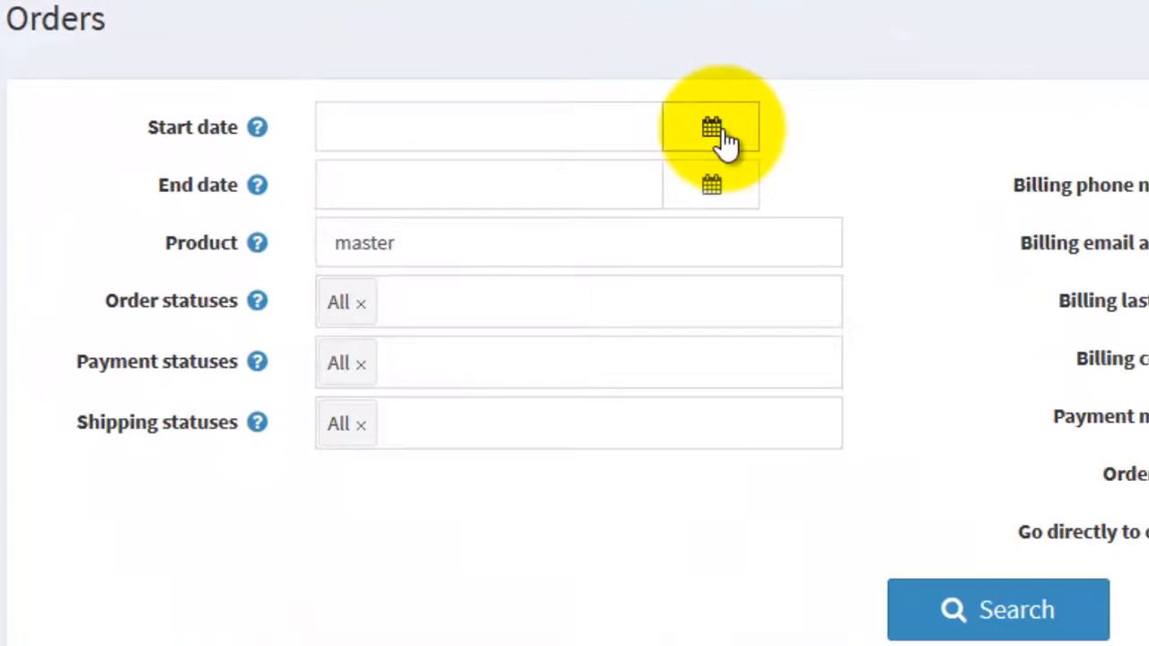
Search for orders with a start date of 6/1/2019 and an end date of 8/19/2019.
click(505, 171)
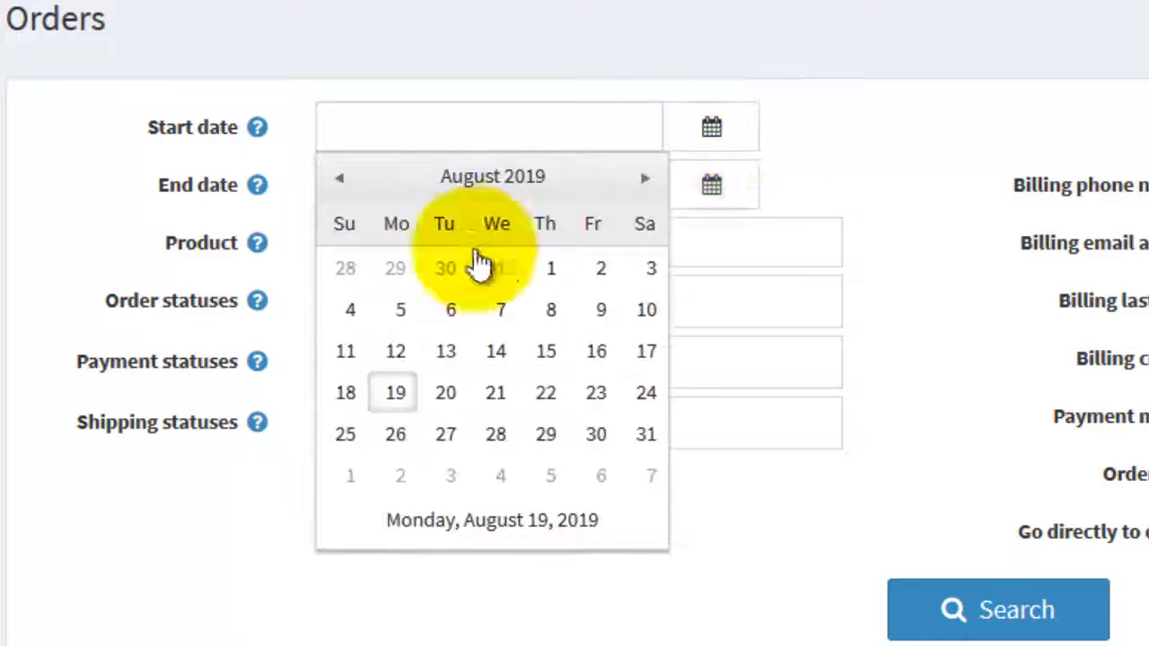
click(341, 180)
click(341, 179)
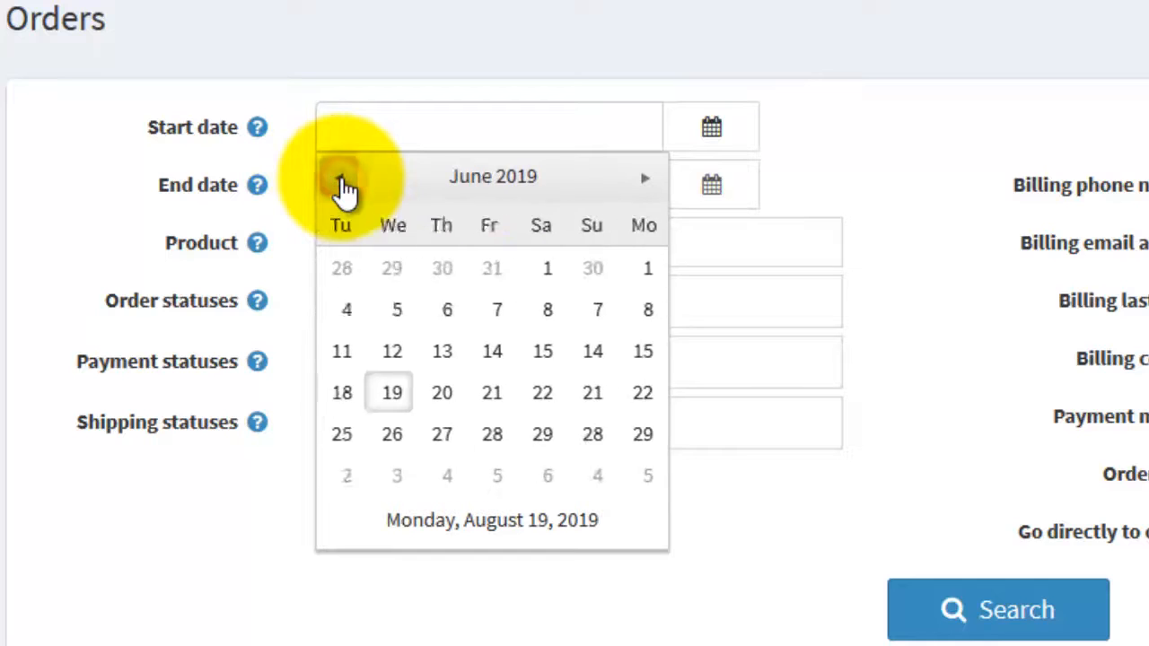
click(660, 266)
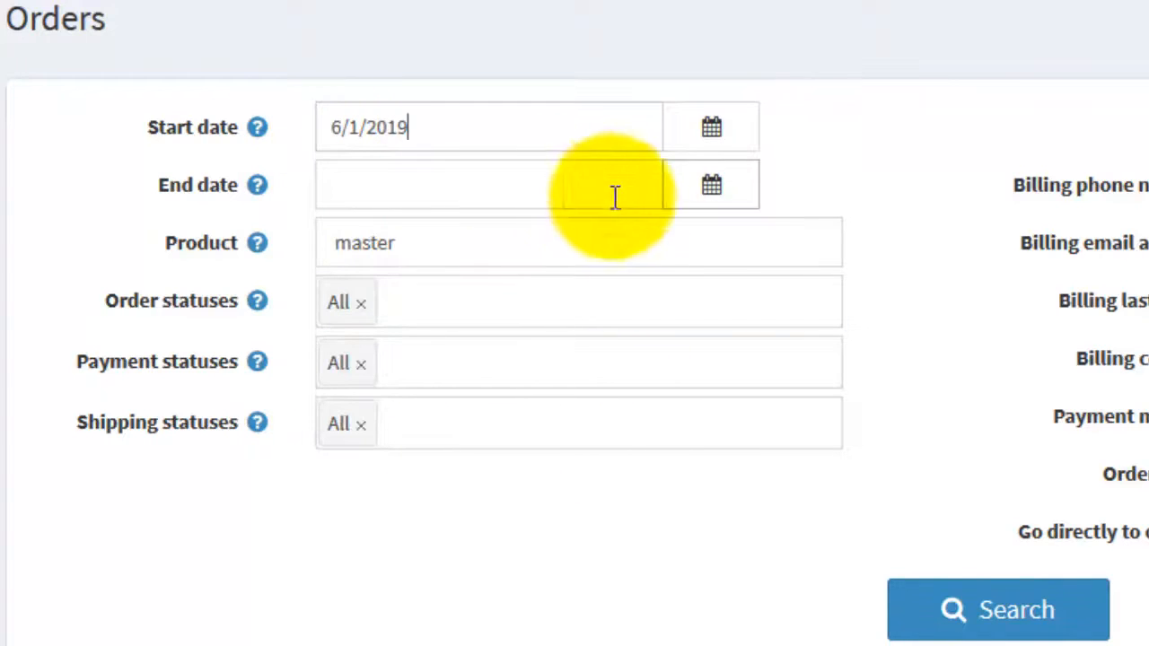
click(715, 192)
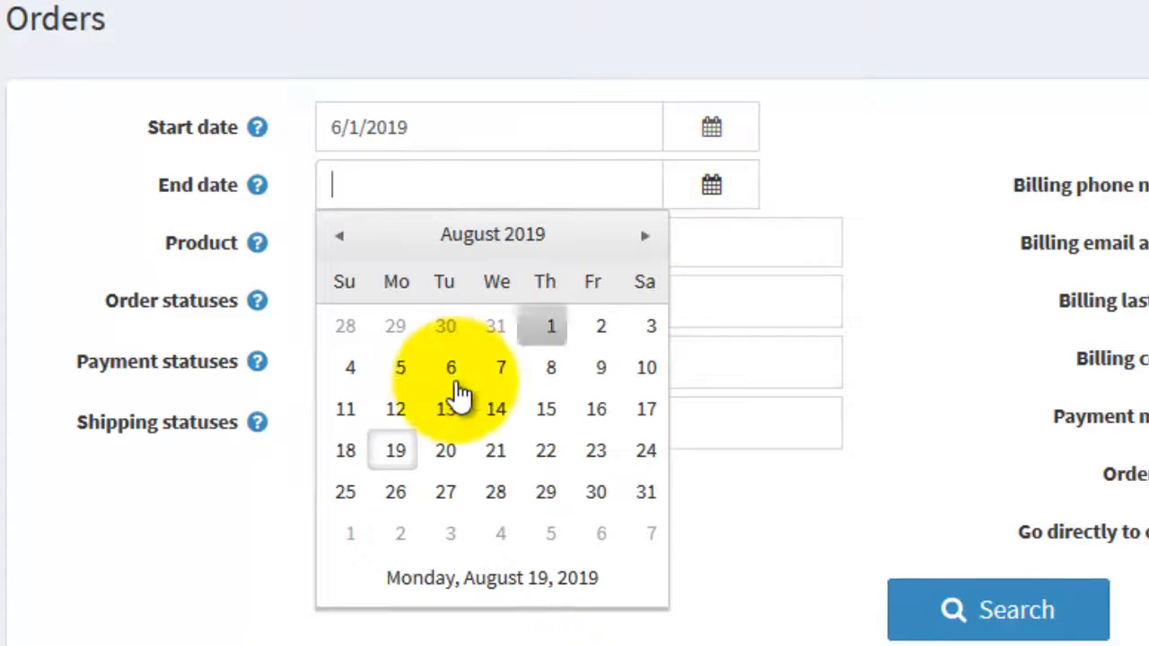
click(400, 459)
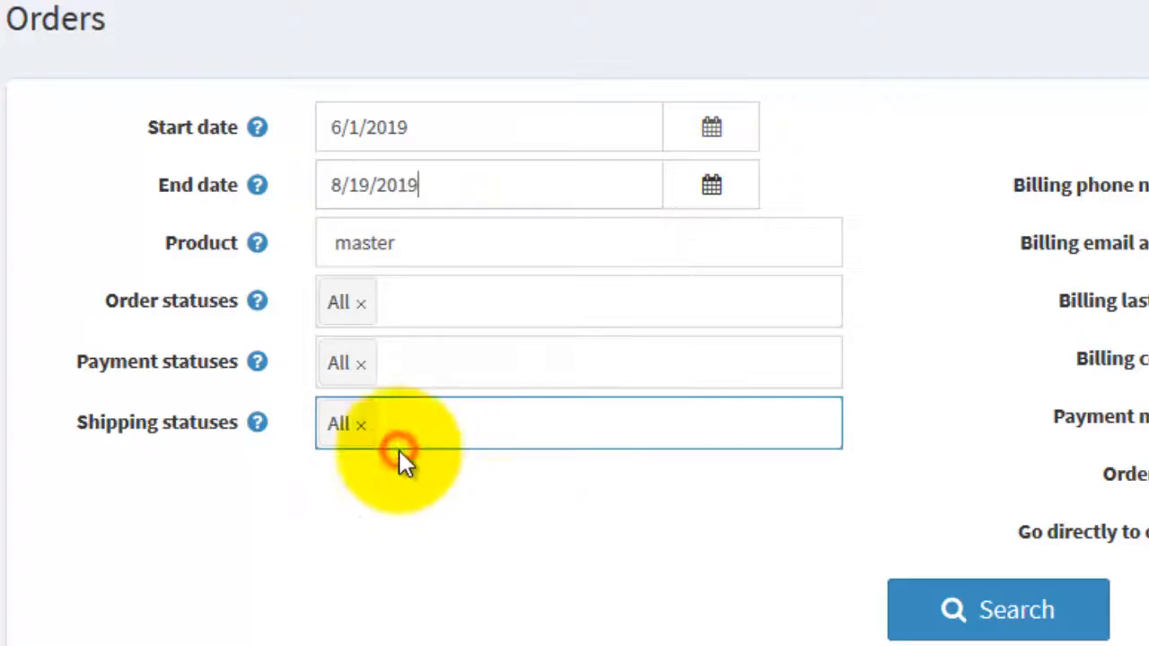
click(1039, 631)
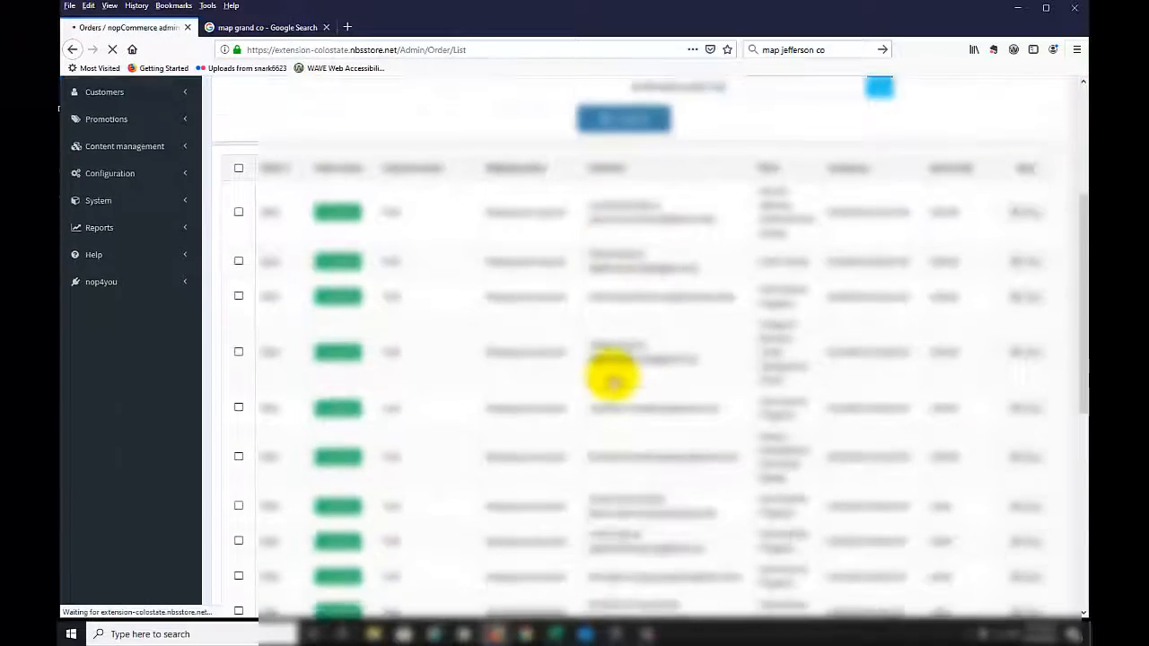
Open the details of the second order in the results and view its products.
scroll(613, 377, down, 5)
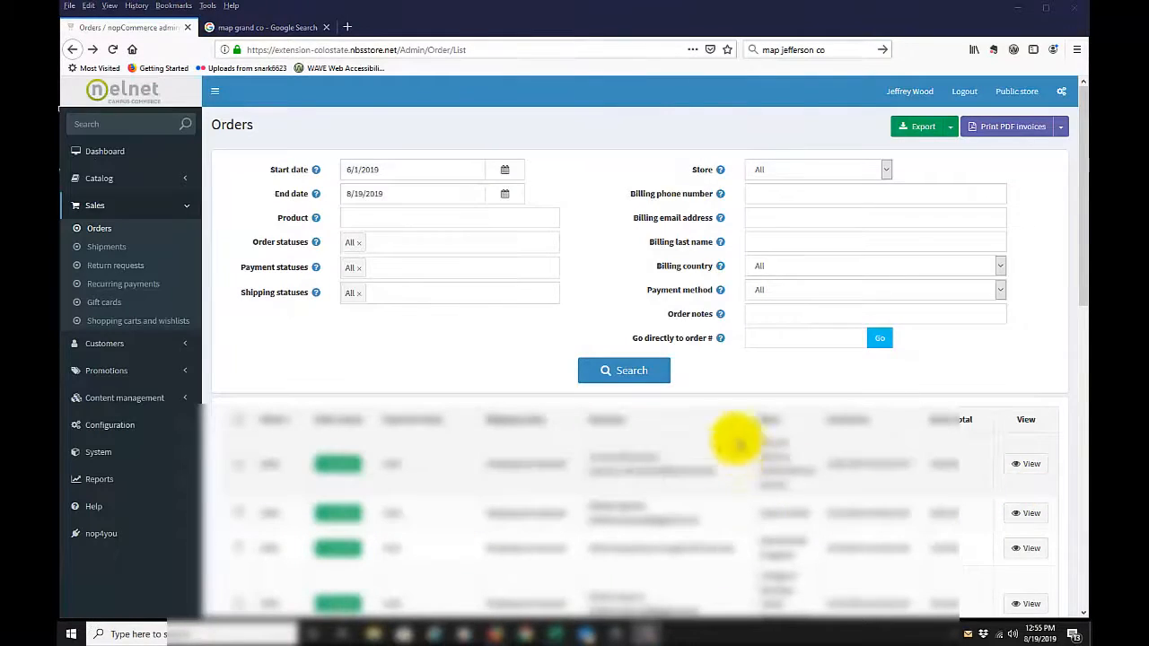
scroll(698, 469, down, 4)
scroll(698, 470, up, 4)
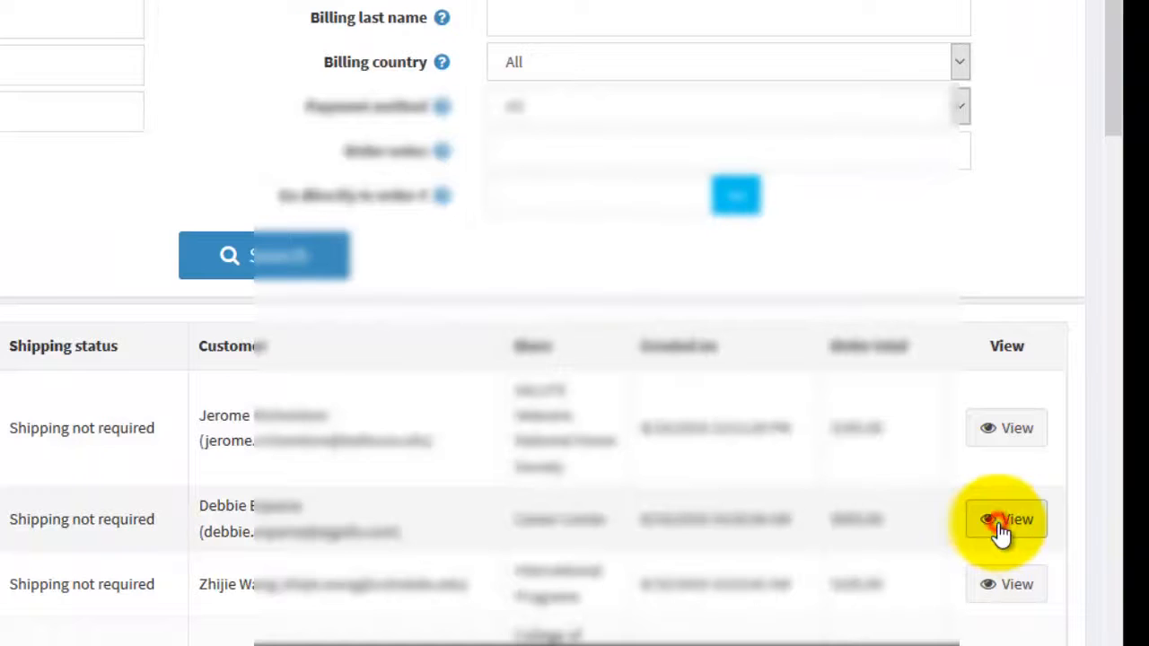
click(1001, 525)
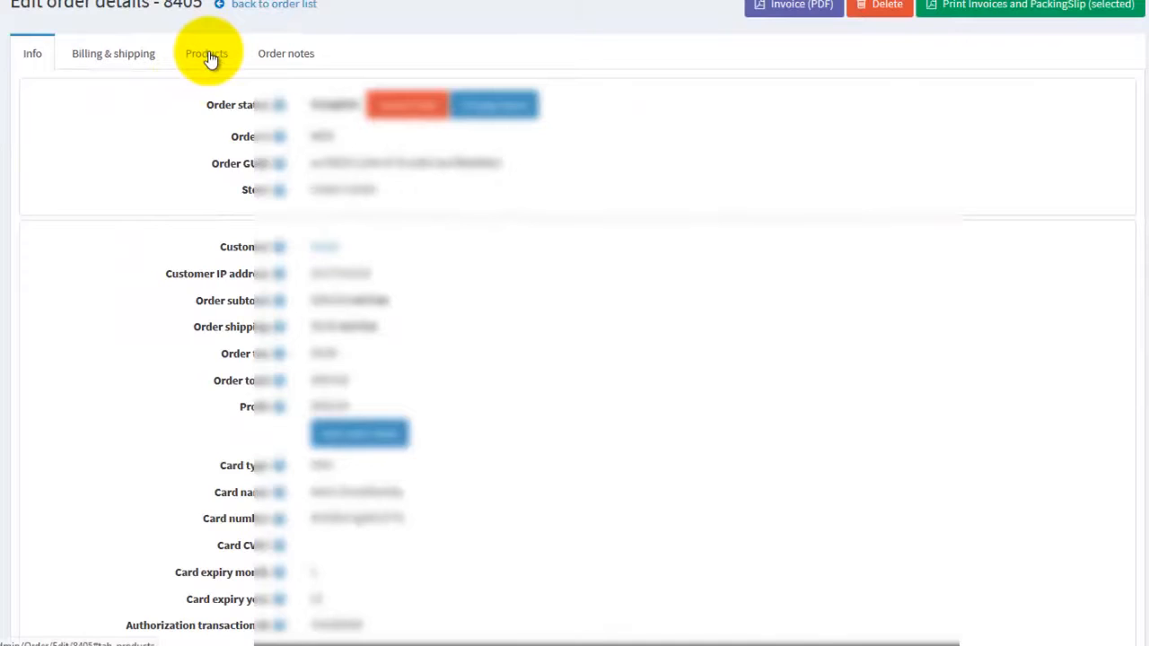
click(208, 56)
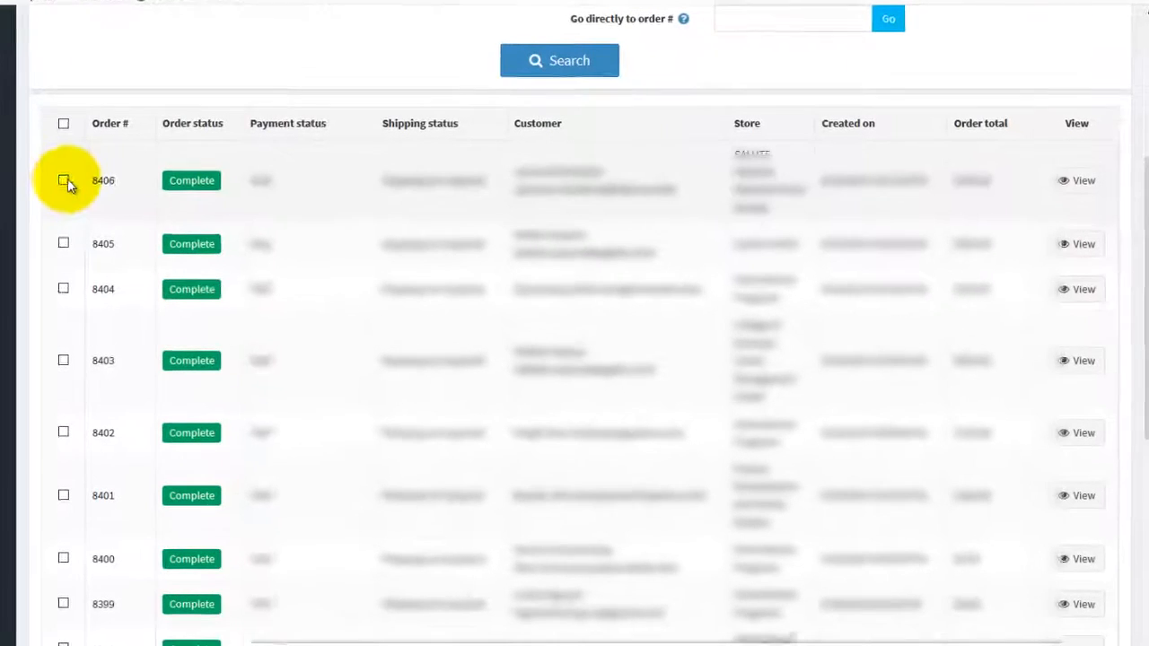
Select the first four orders in the orders list.
click(157, 196)
click(51, 242)
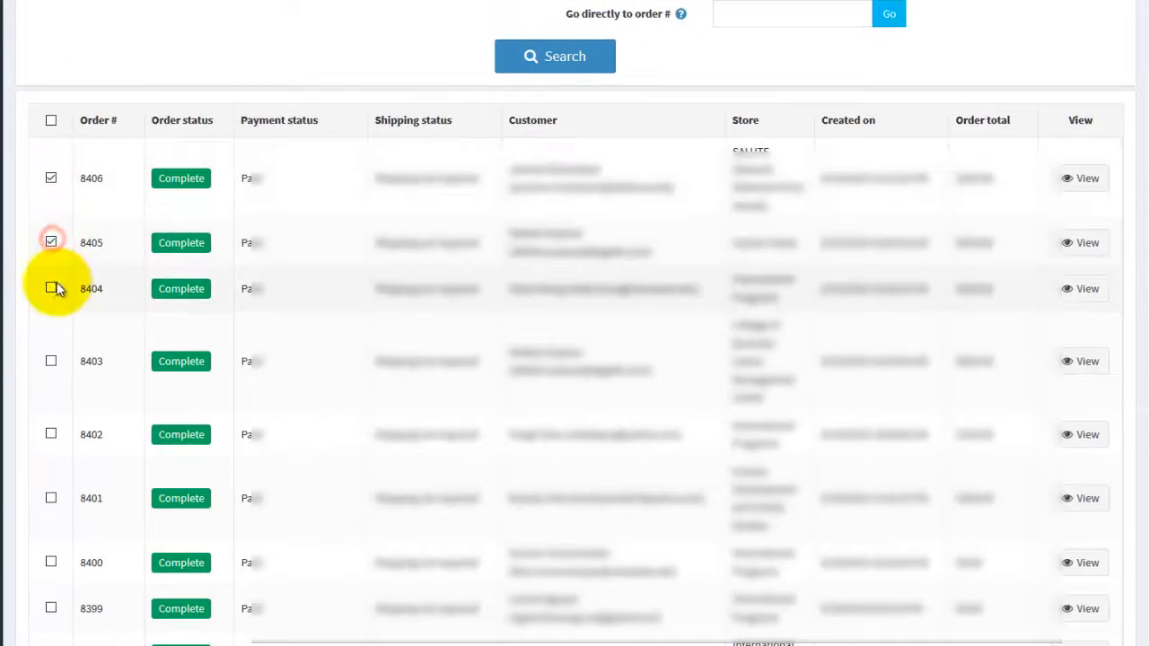
click(50, 289)
click(51, 361)
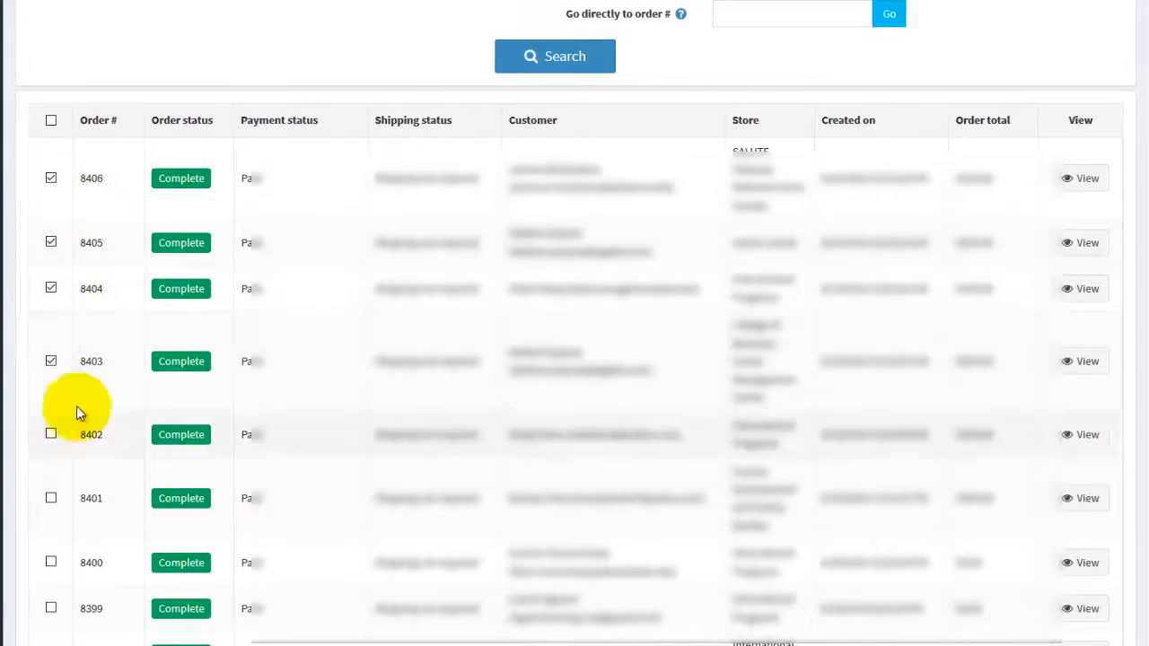
scroll(546, 352, up, 4)
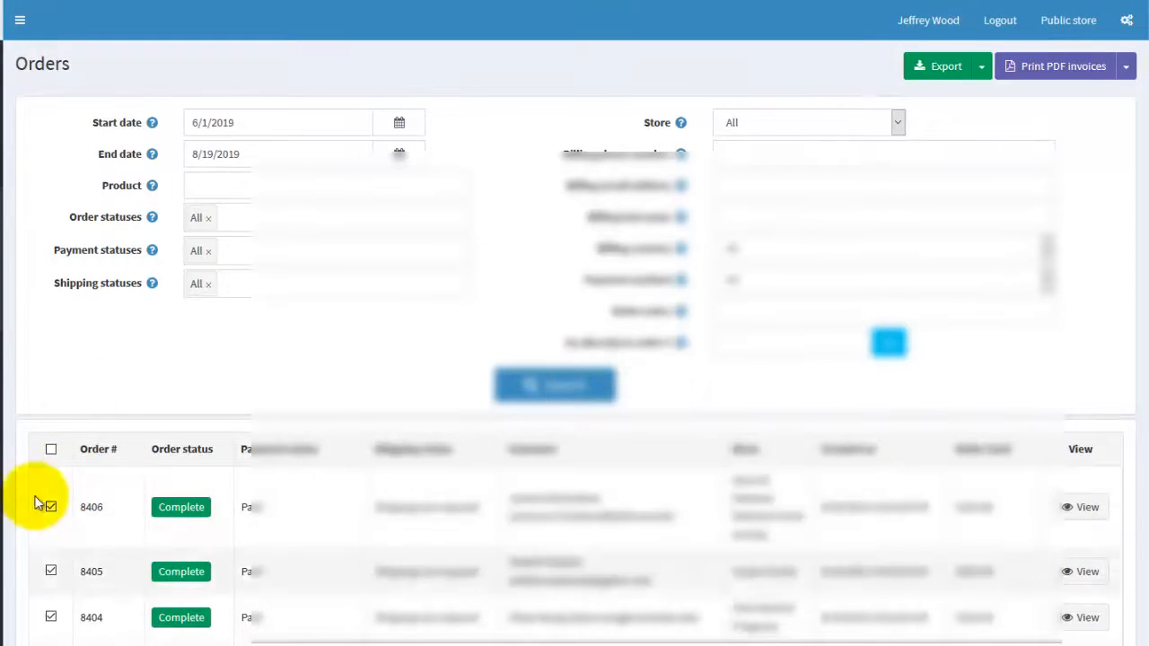
scroll(104, 597, down, 1)
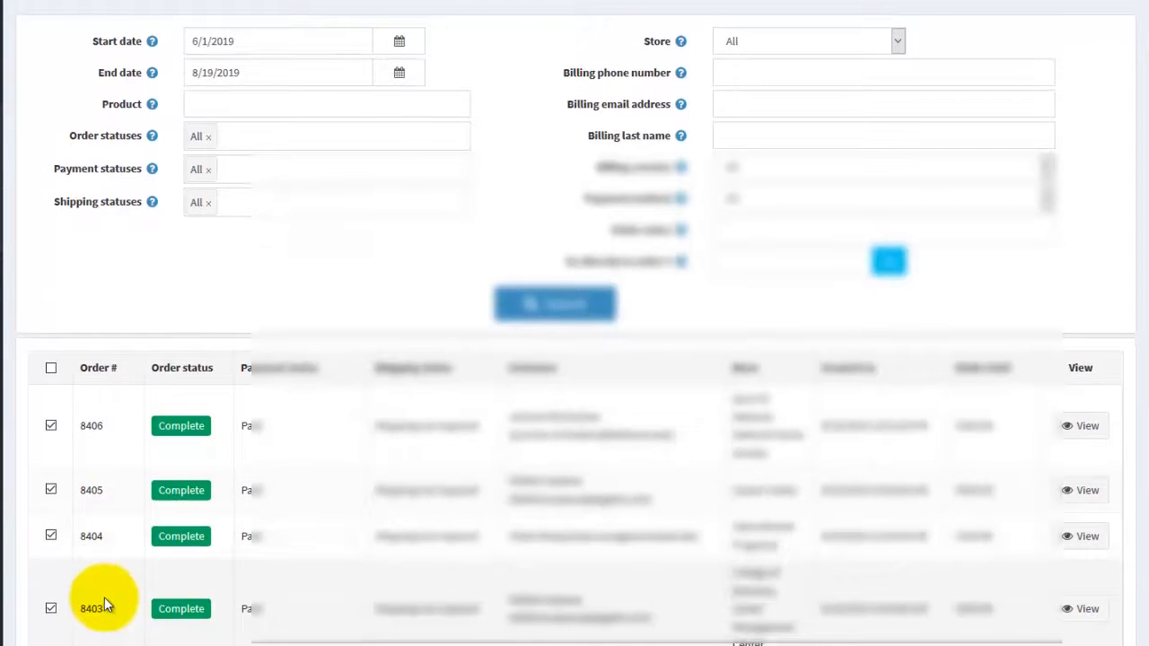
Review the export options and the PDF invoice printing options available for all found or selected orders.
scroll(475, 287, up, 1)
click(980, 64)
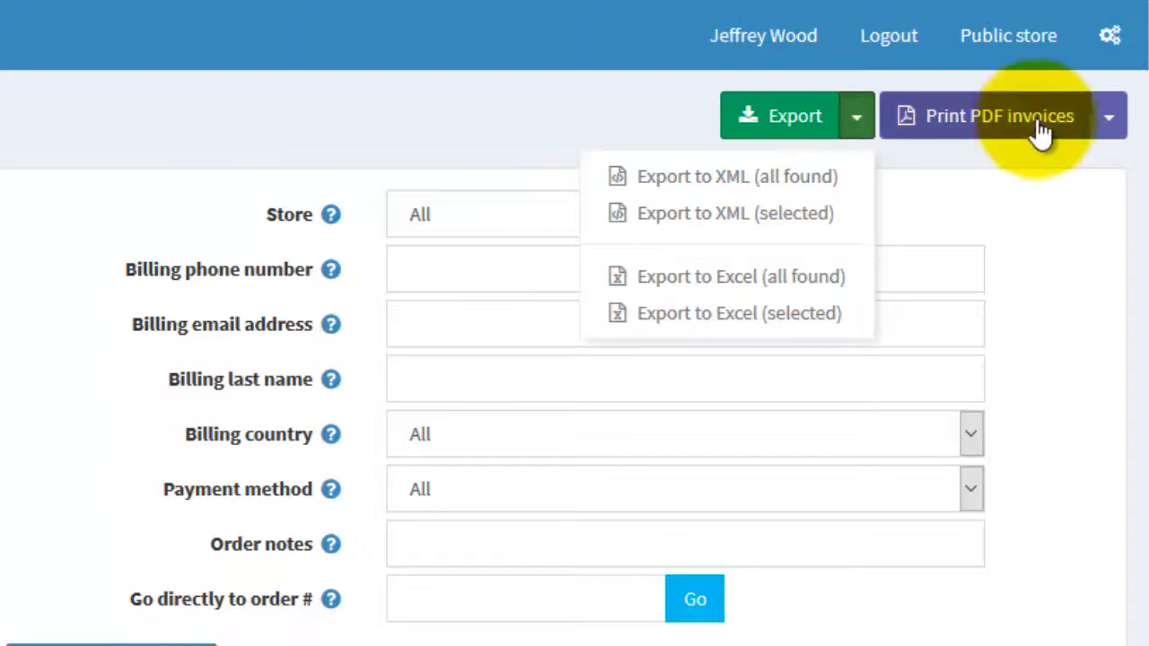
click(1107, 119)
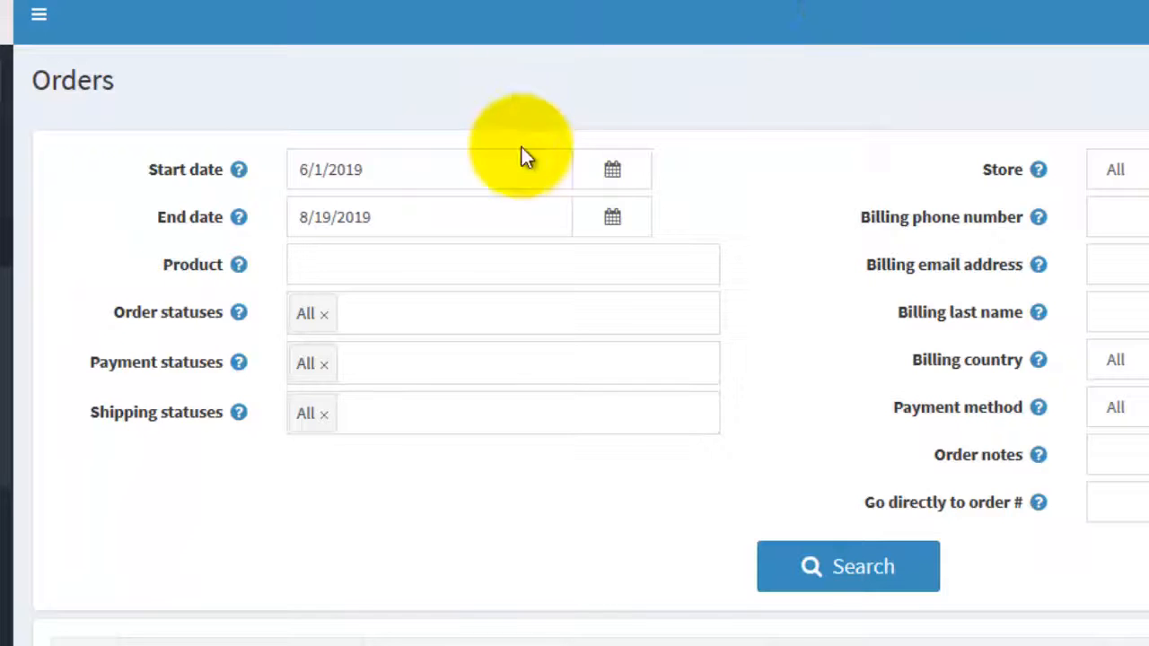
Look up "douglas" as the product, choose Douglas County 4-H Enrollment Fees and search for its orders.
click(498, 263)
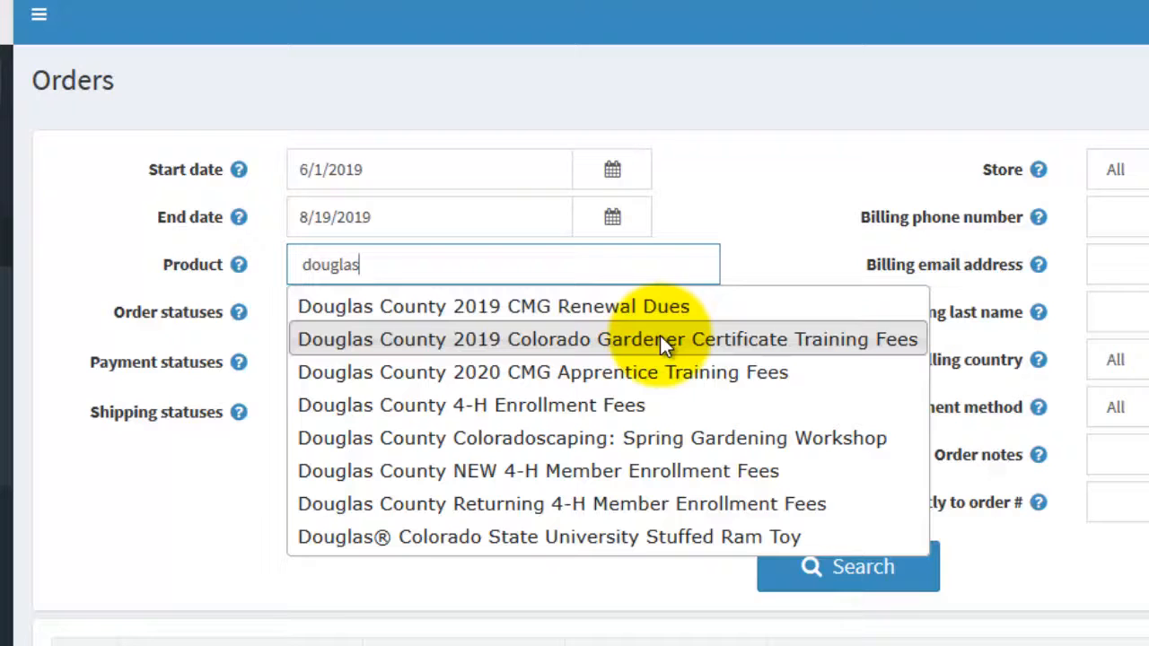
click(677, 406)
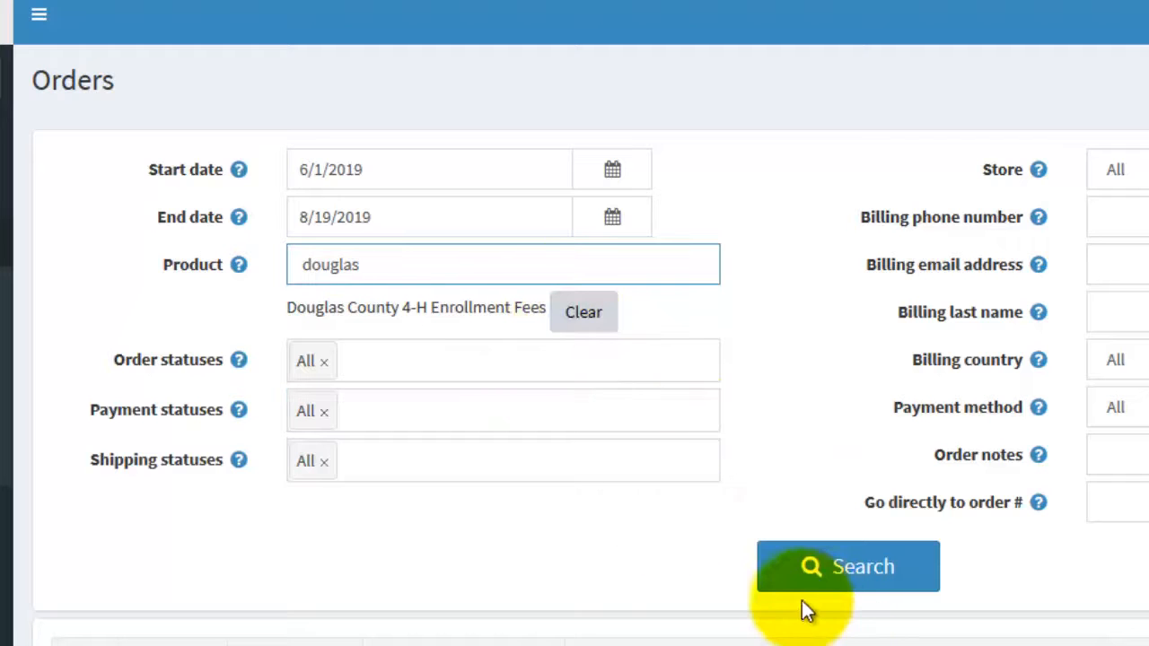
click(844, 579)
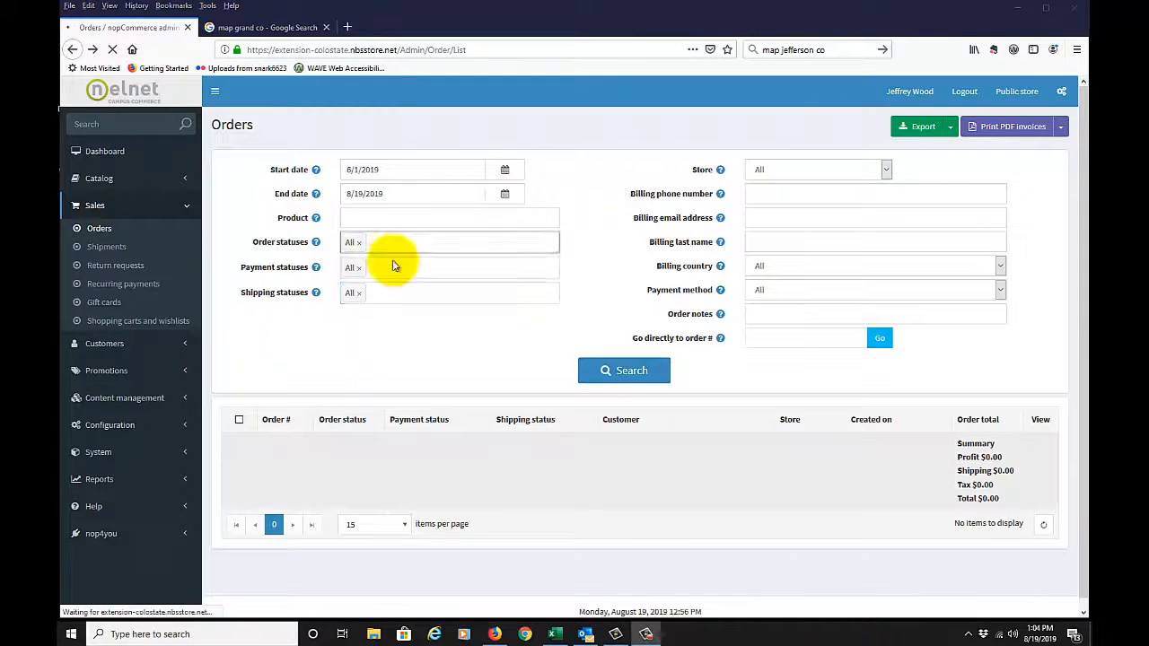
Review the filter choices available for order statuses, payment statuses and shipping statuses without selecting any.
click(393, 267)
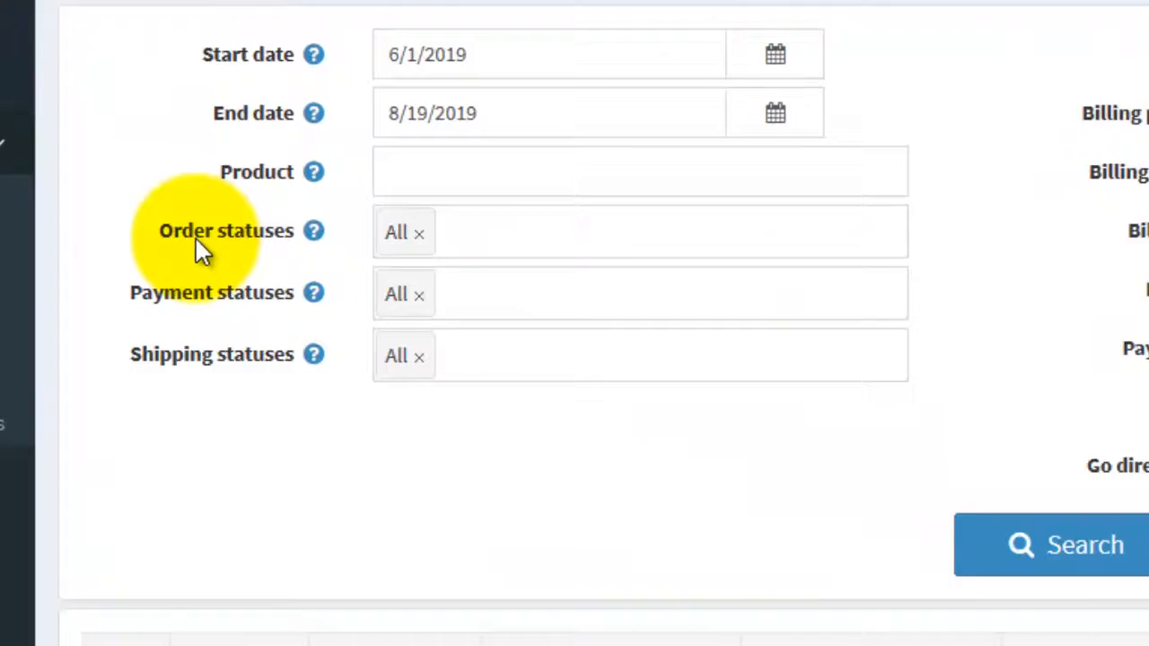
click(406, 247)
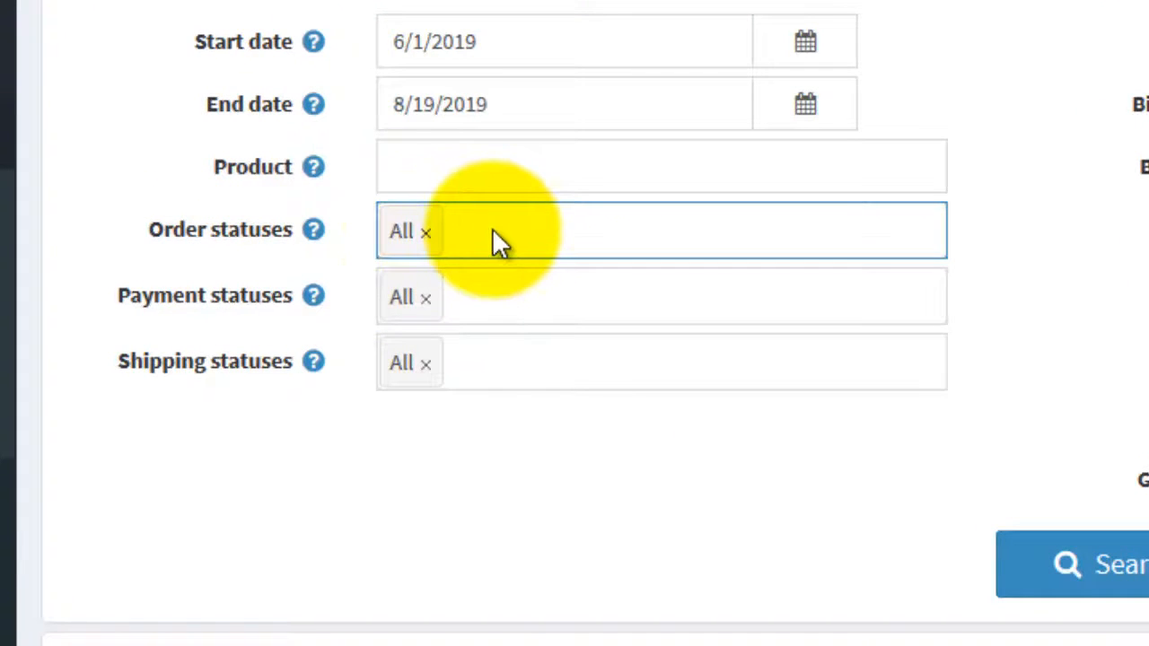
click(494, 236)
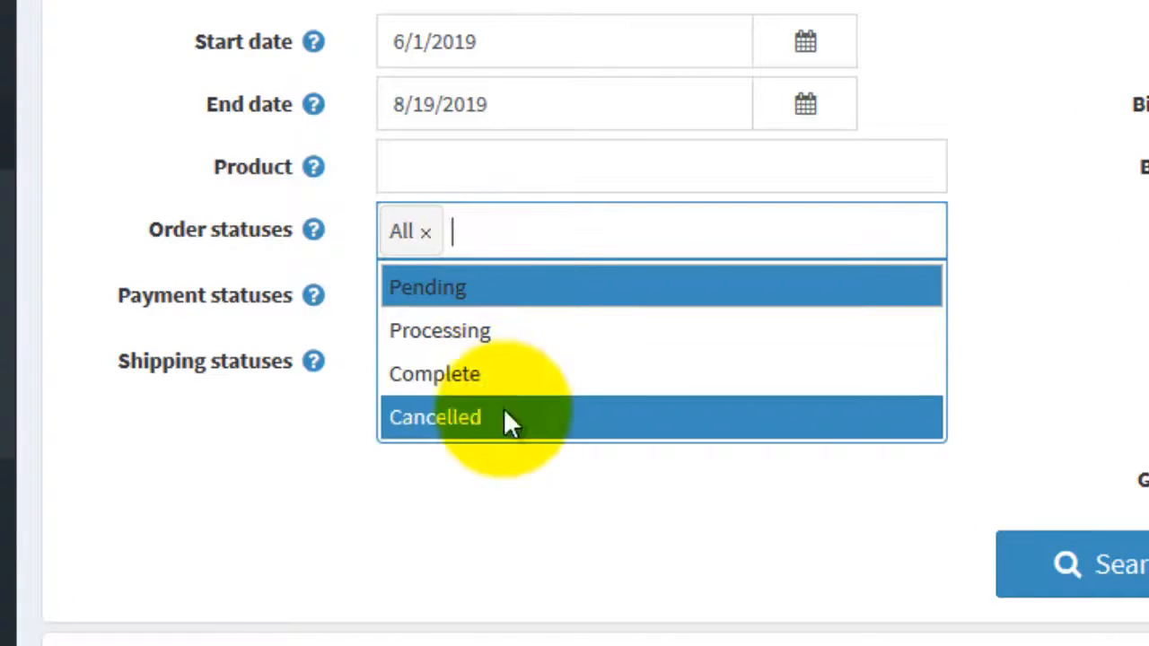
click(221, 457)
click(543, 311)
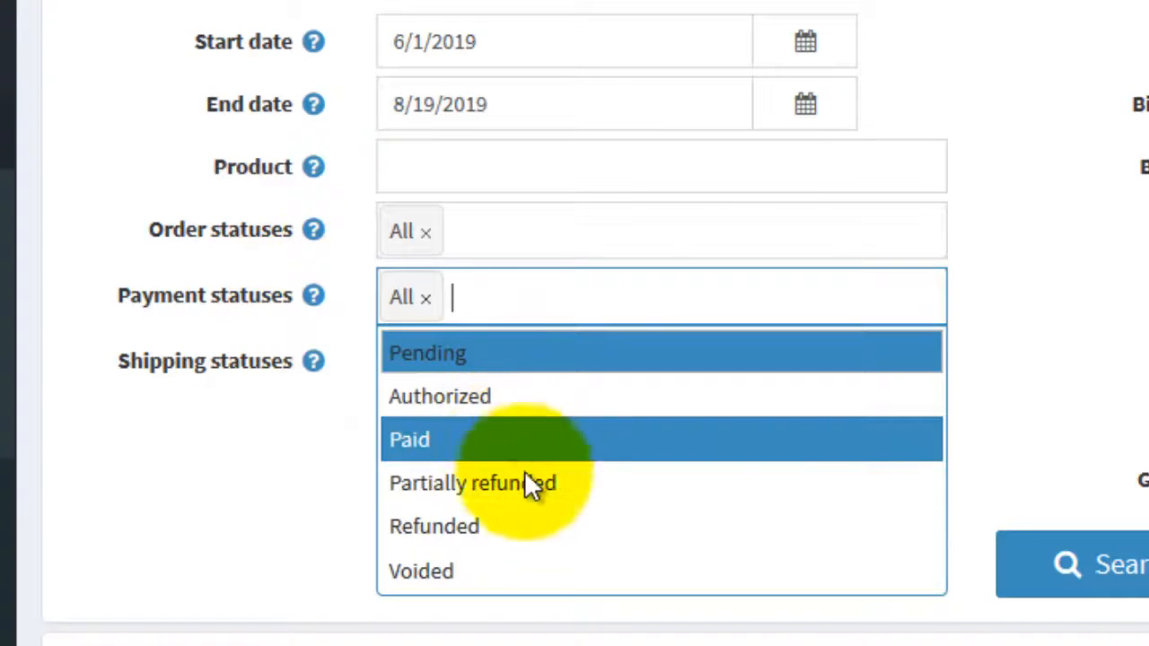
click(174, 458)
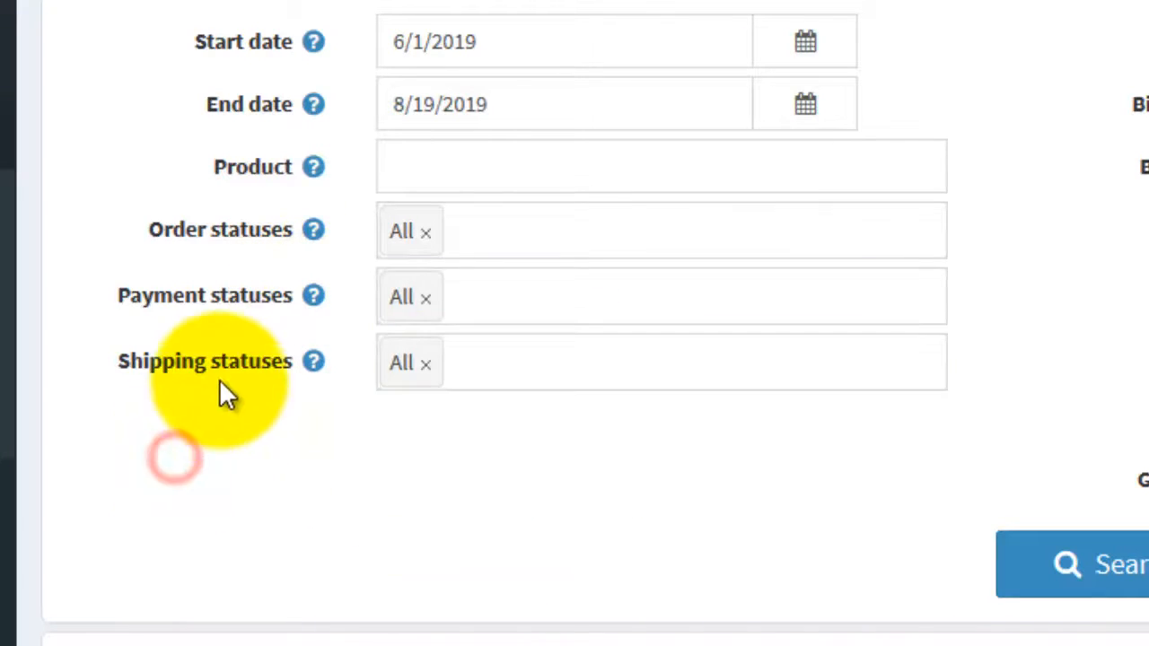
click(424, 381)
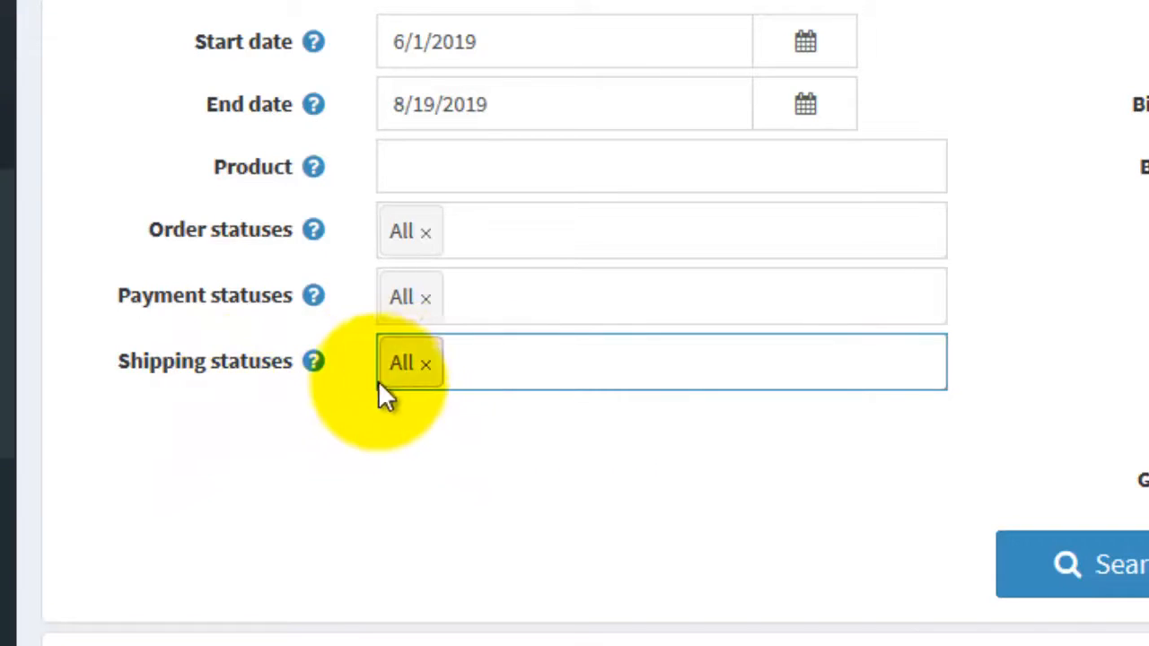
click(482, 377)
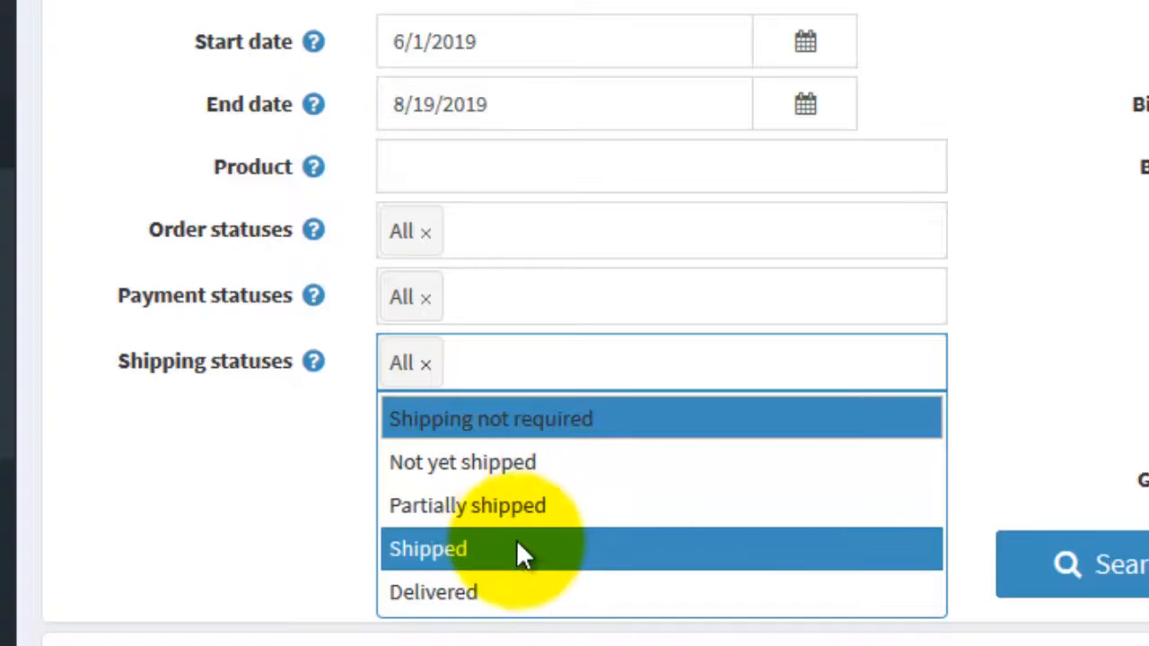
click(300, 539)
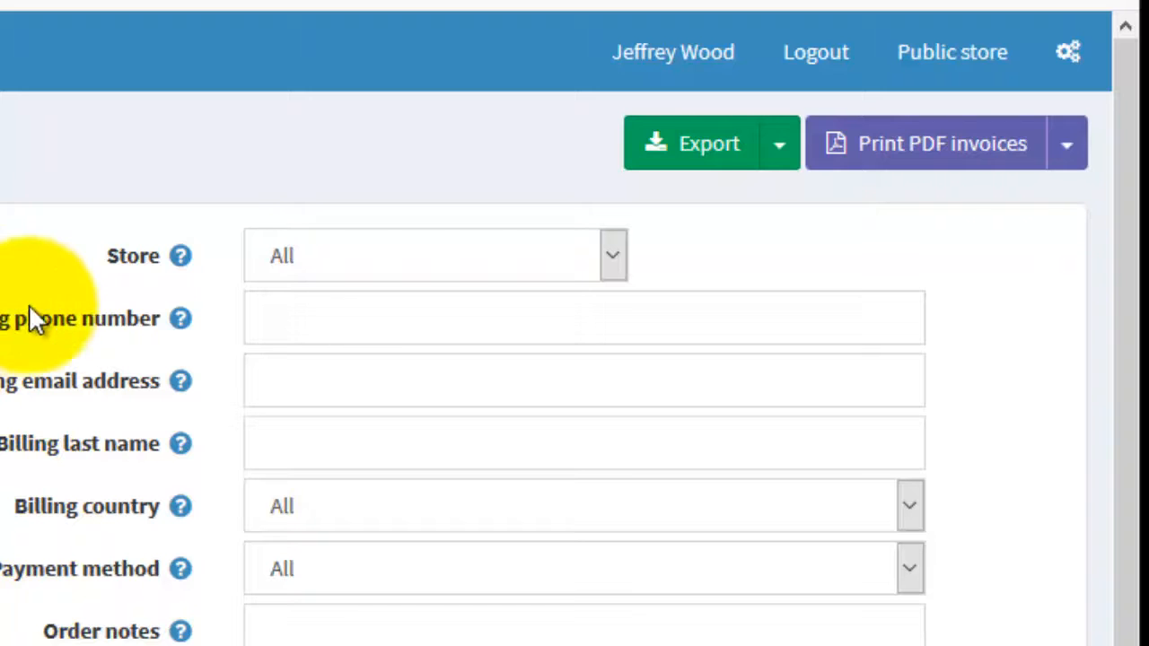
Set the store filter of the order search to CSU Extension eStore.
click(620, 260)
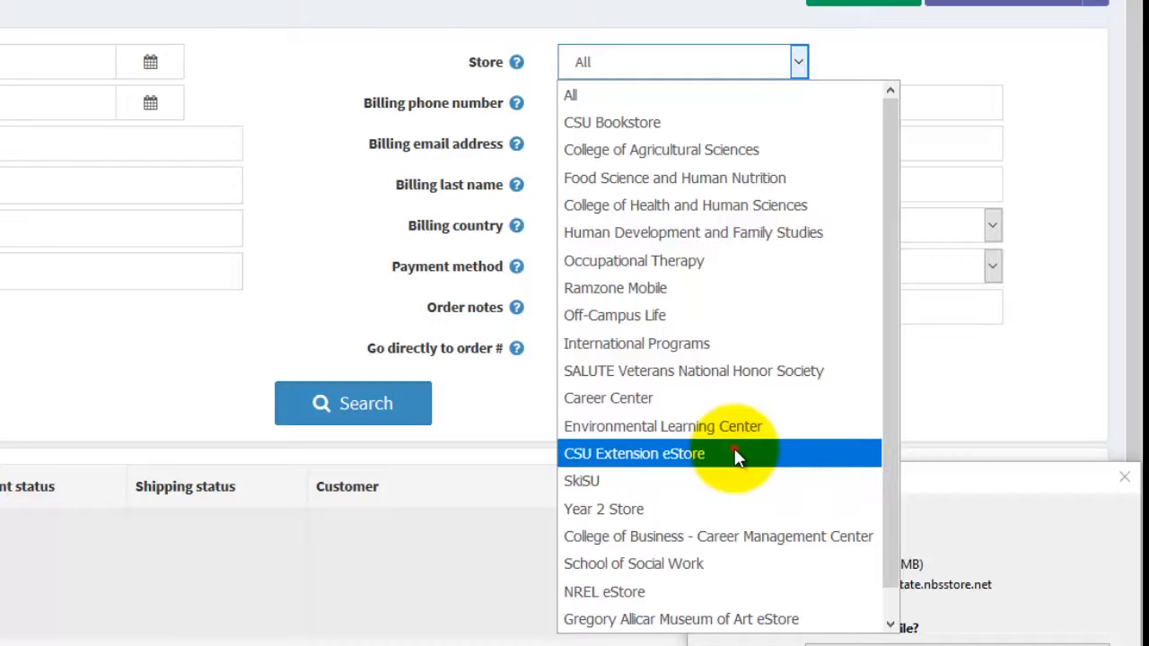
click(736, 457)
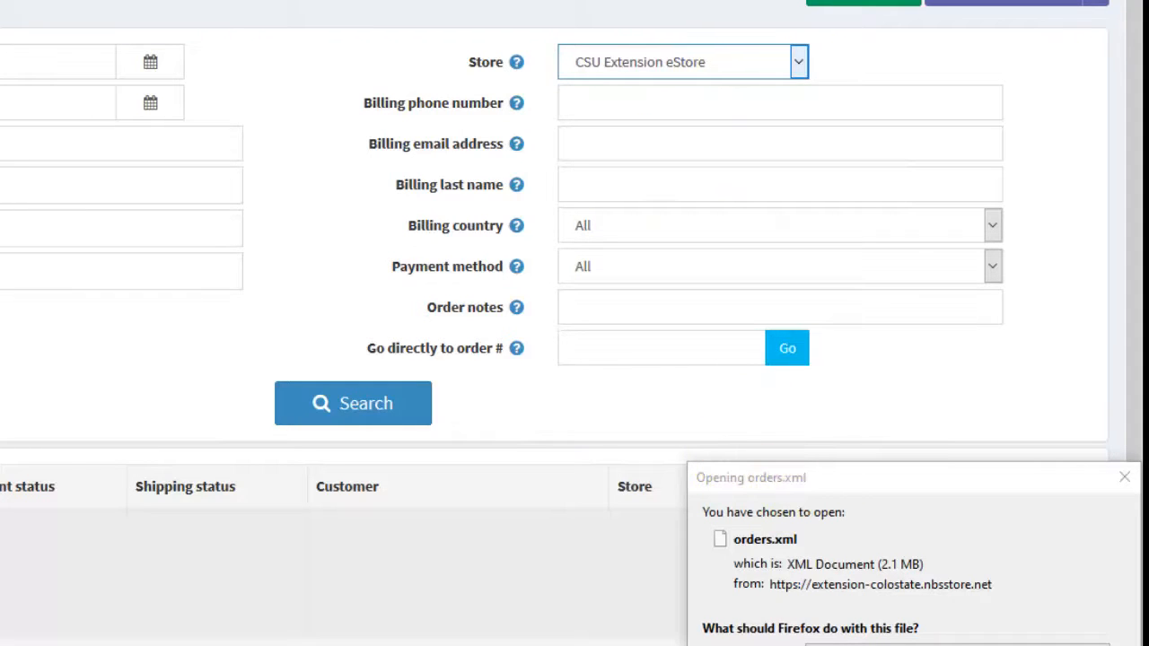
Confirm the store choice and search for the orders of CSU Extension eStore.
key(Return)
click(375, 419)
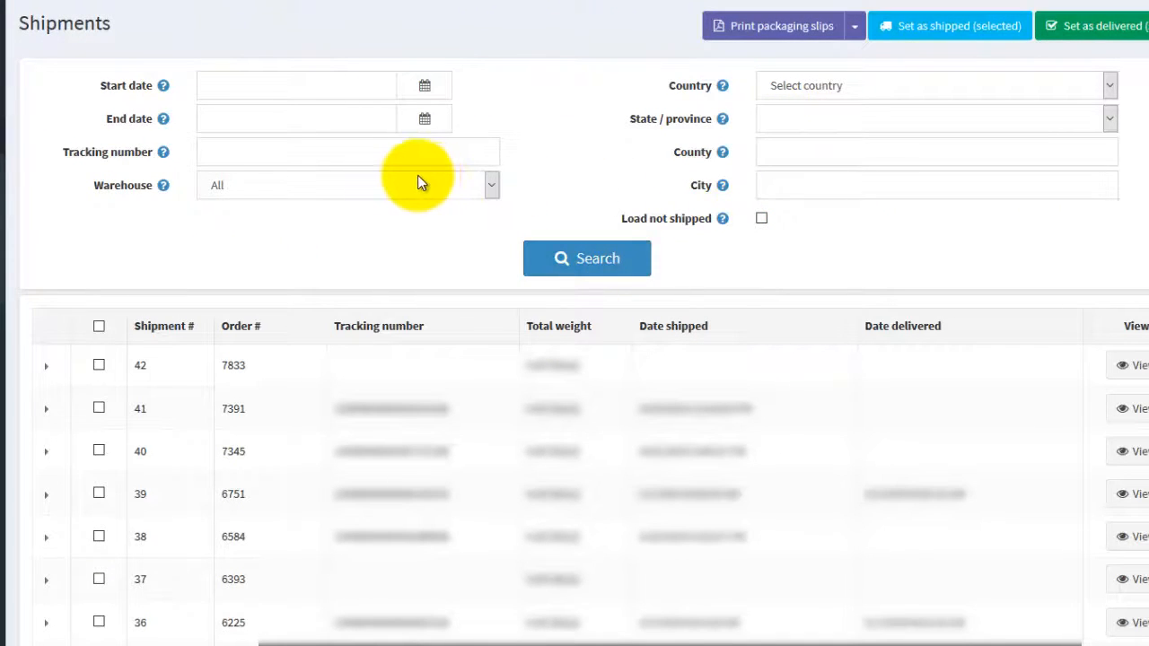
Review the packaging slip printing options for all found or selected shipments on the Shipments page.
click(855, 31)
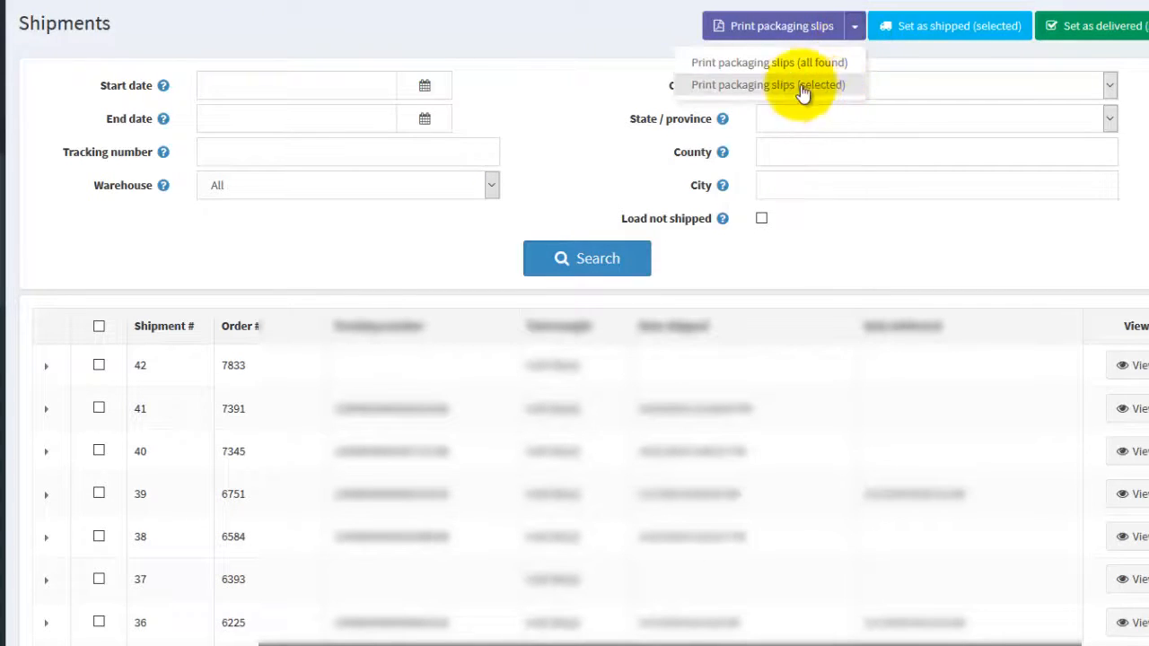
click(625, 36)
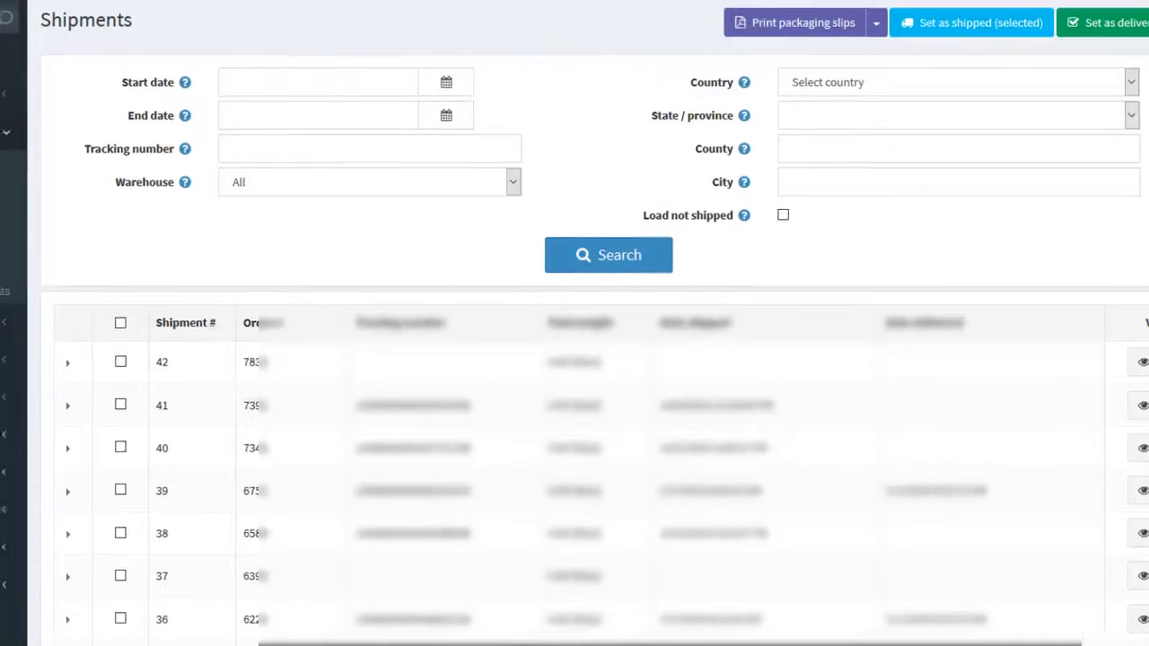
Open the EOD Order Detail Report and set its date range from 6/1/2019 to 8/19/2019.
click(118, 186)
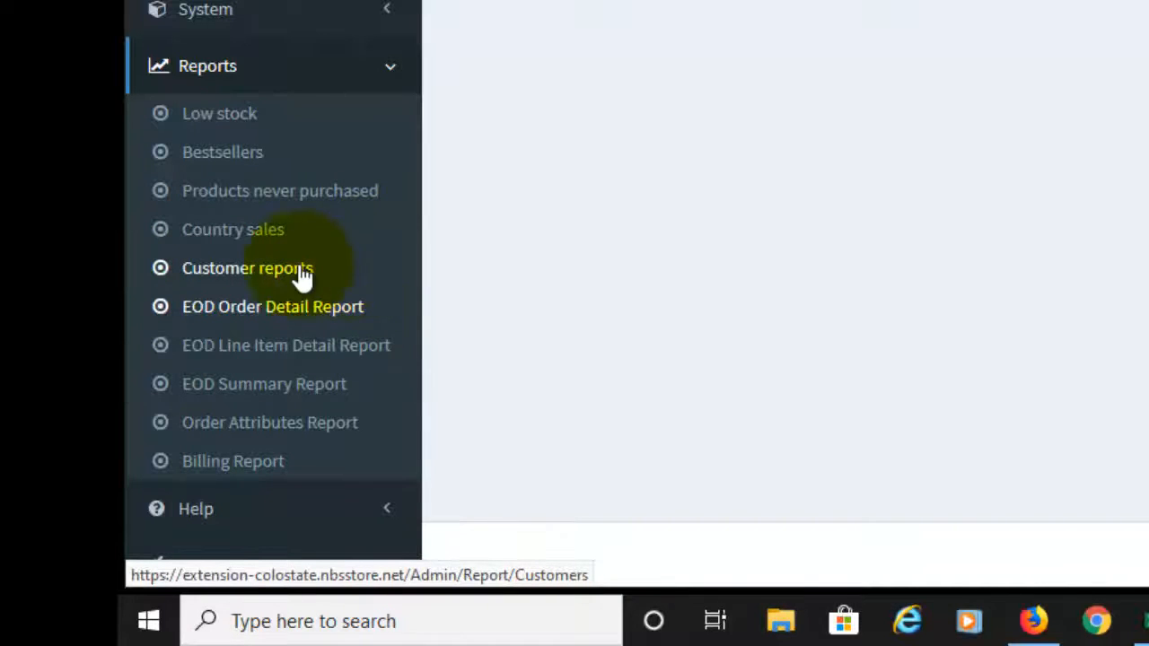
click(260, 308)
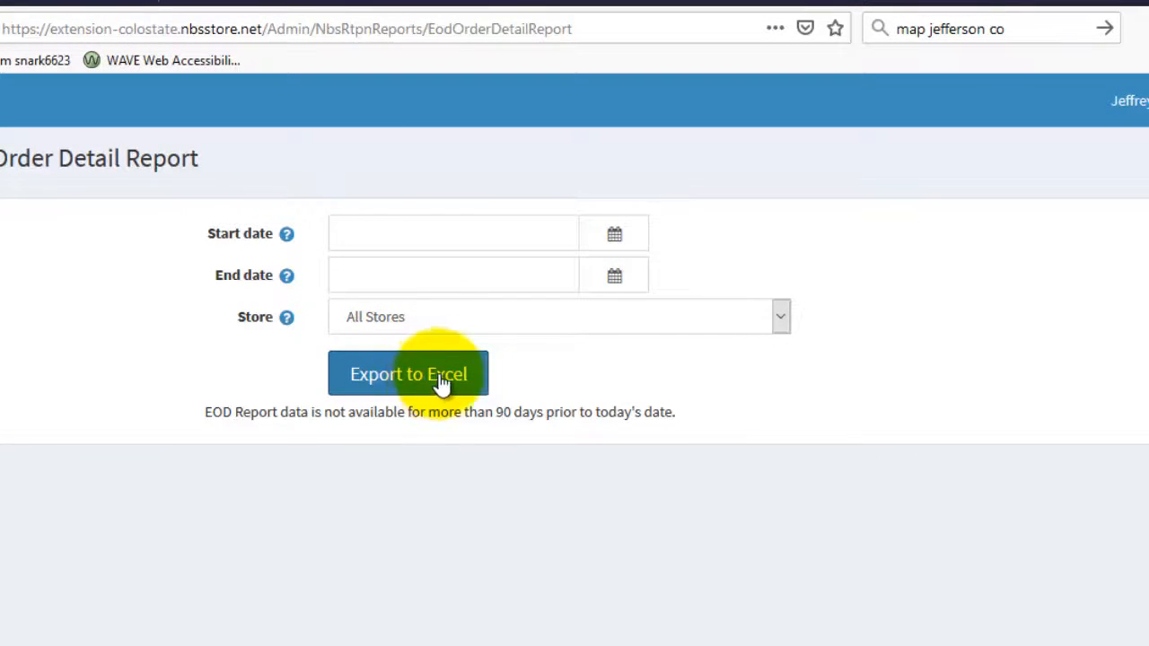
click(608, 241)
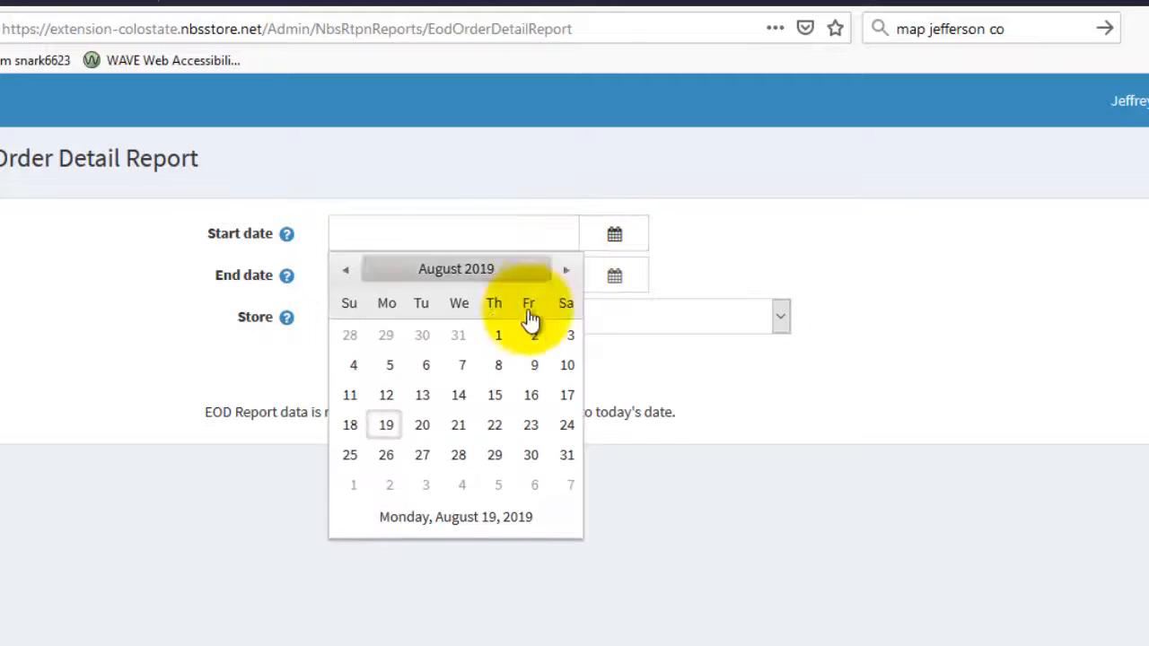
click(352, 274)
click(352, 275)
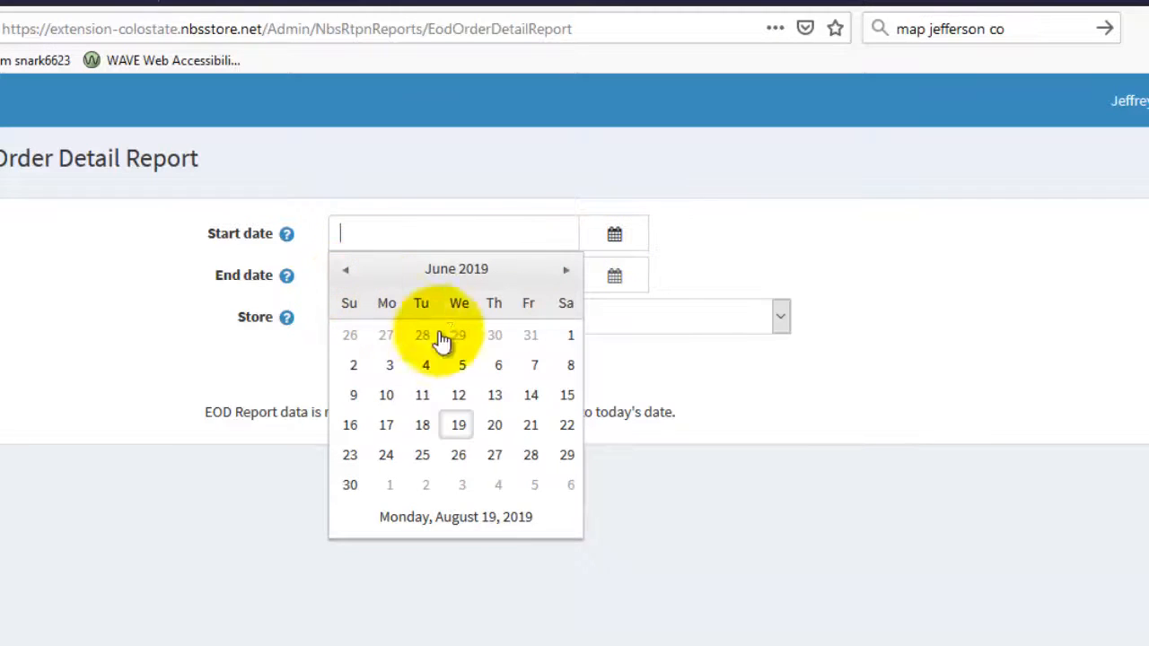
click(566, 340)
click(626, 294)
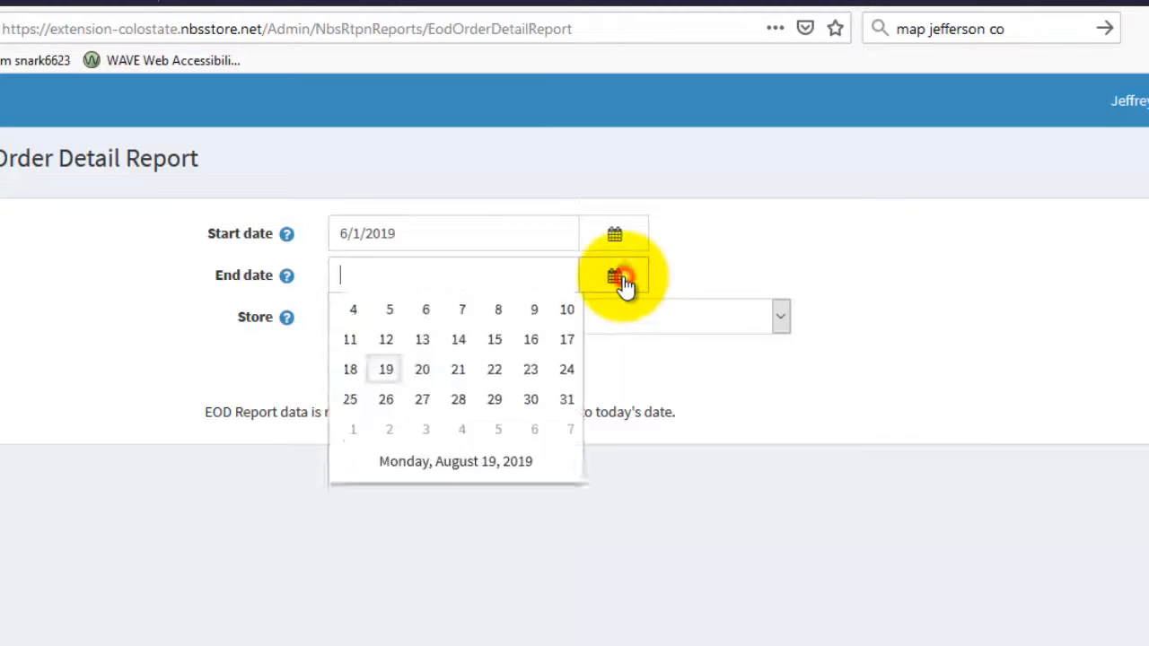
click(395, 462)
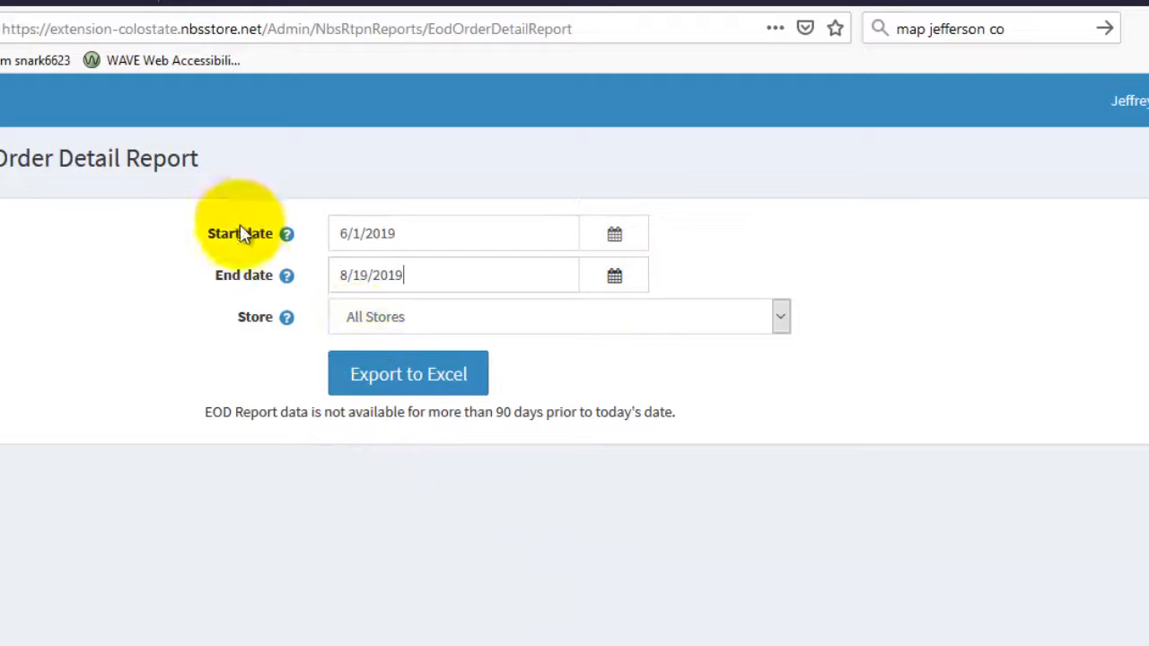
Limit the EOD Order Detail Report to the CSU Extension eStore and export it, opening the file in Microsoft Excel.
click(781, 319)
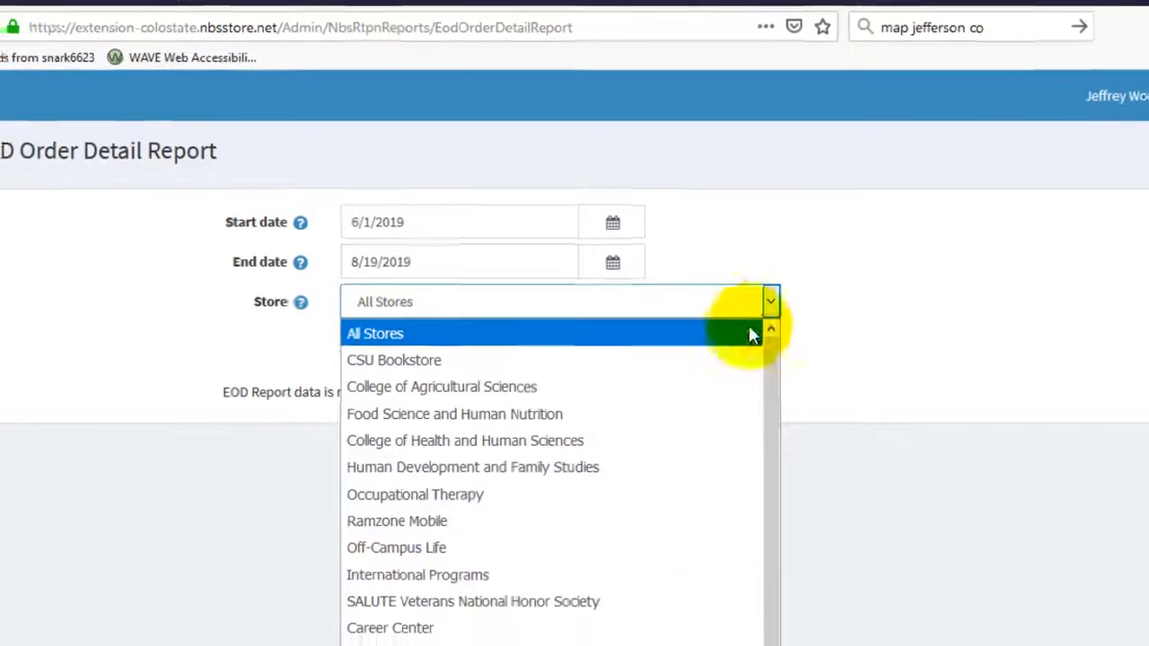
click(495, 542)
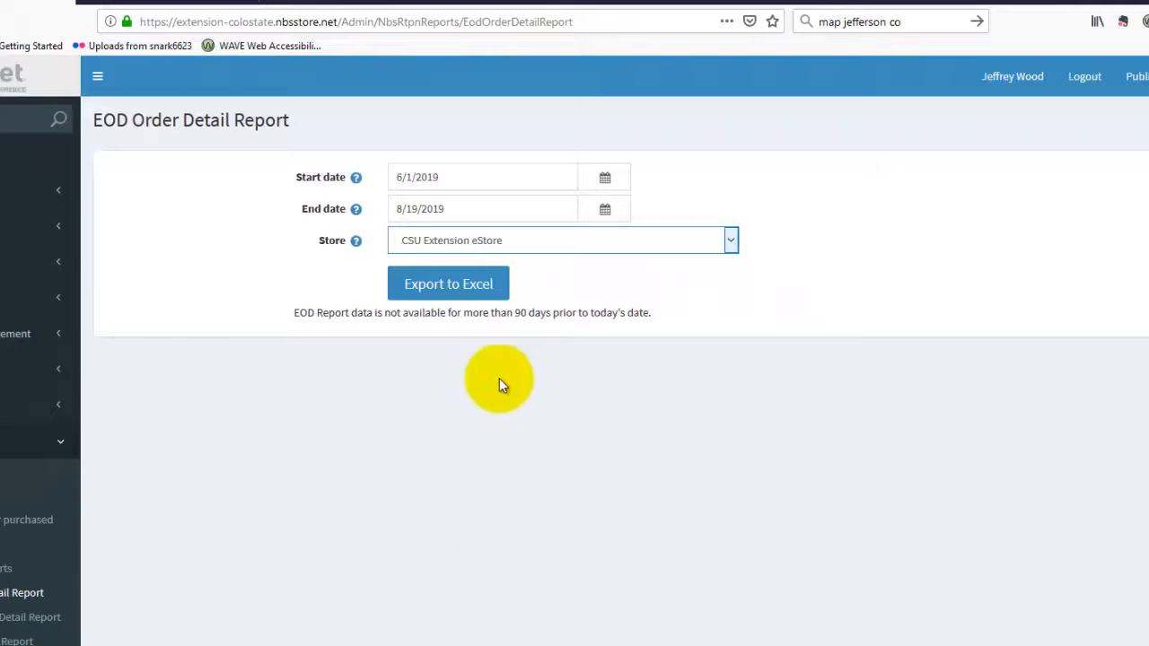
click(466, 284)
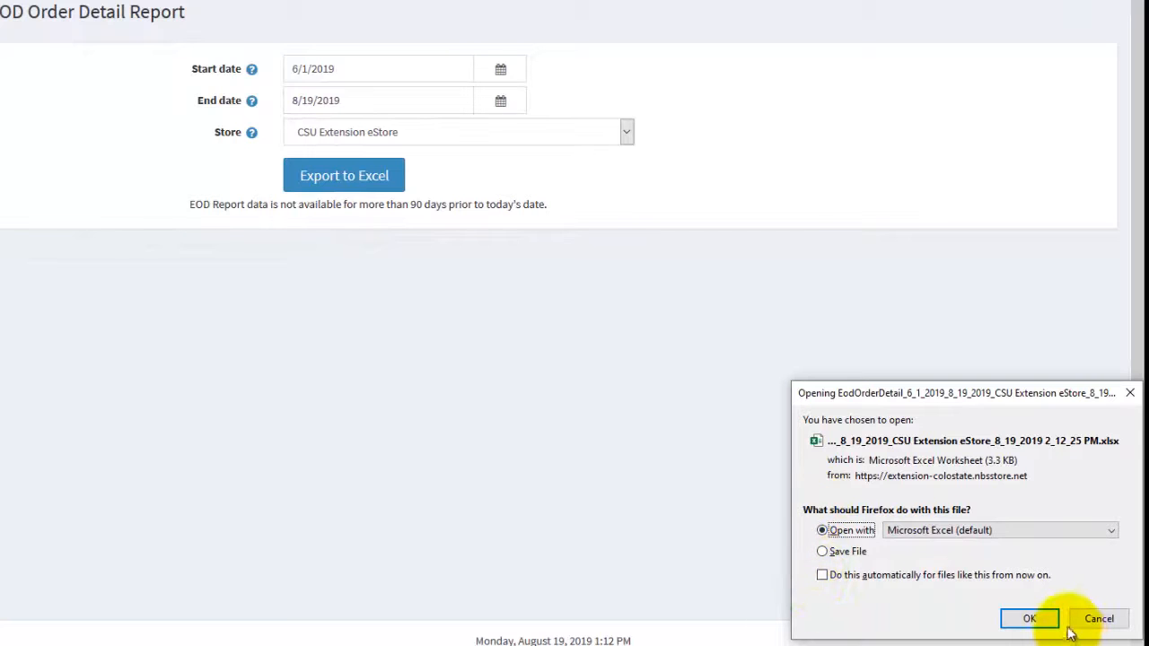
click(1031, 618)
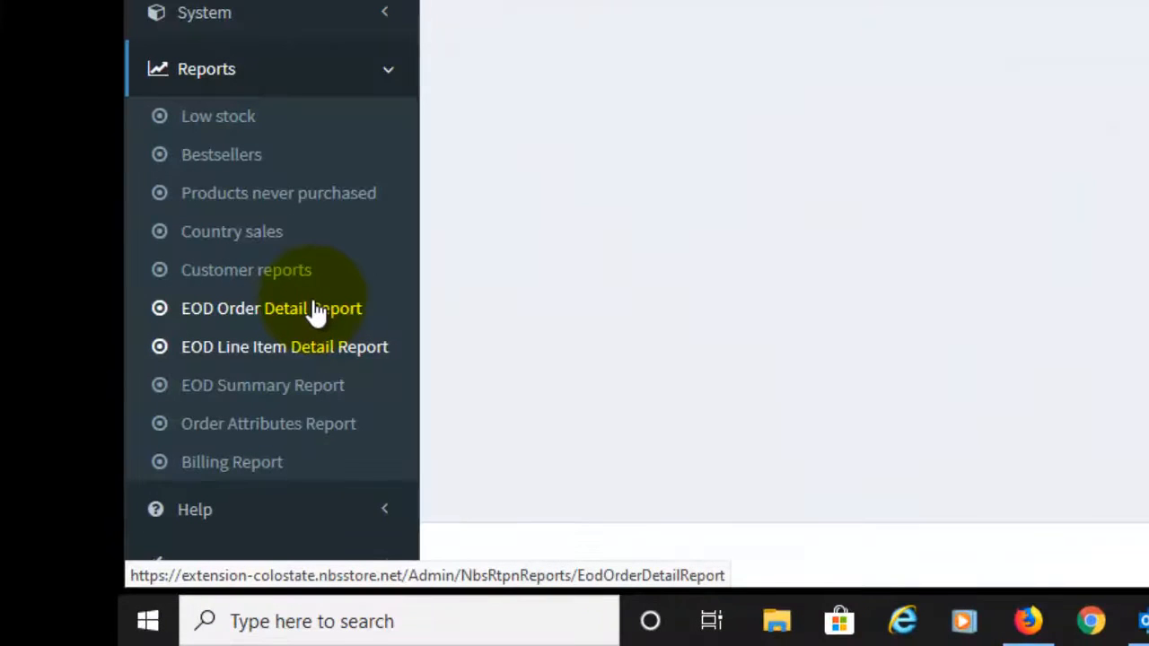
Export the EOD Line Item Detail Report for CSU Extension eStore, 6/1/2019 to 8/19/2019, and open the file in Microsoft Excel.
click(350, 355)
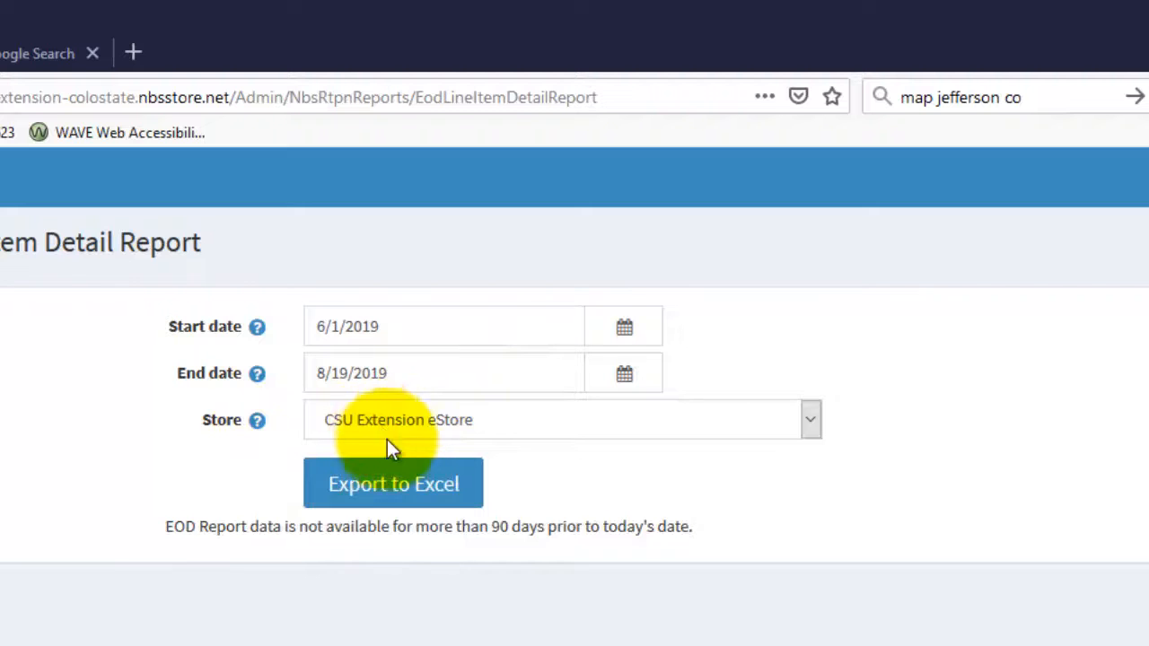
click(401, 494)
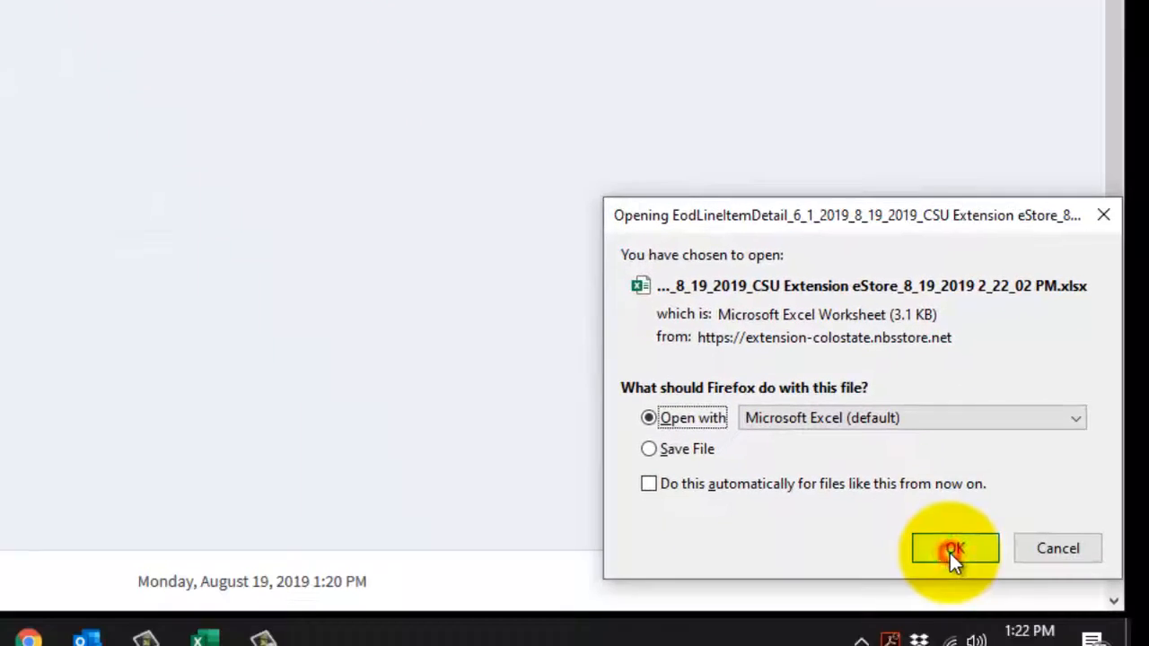
click(950, 553)
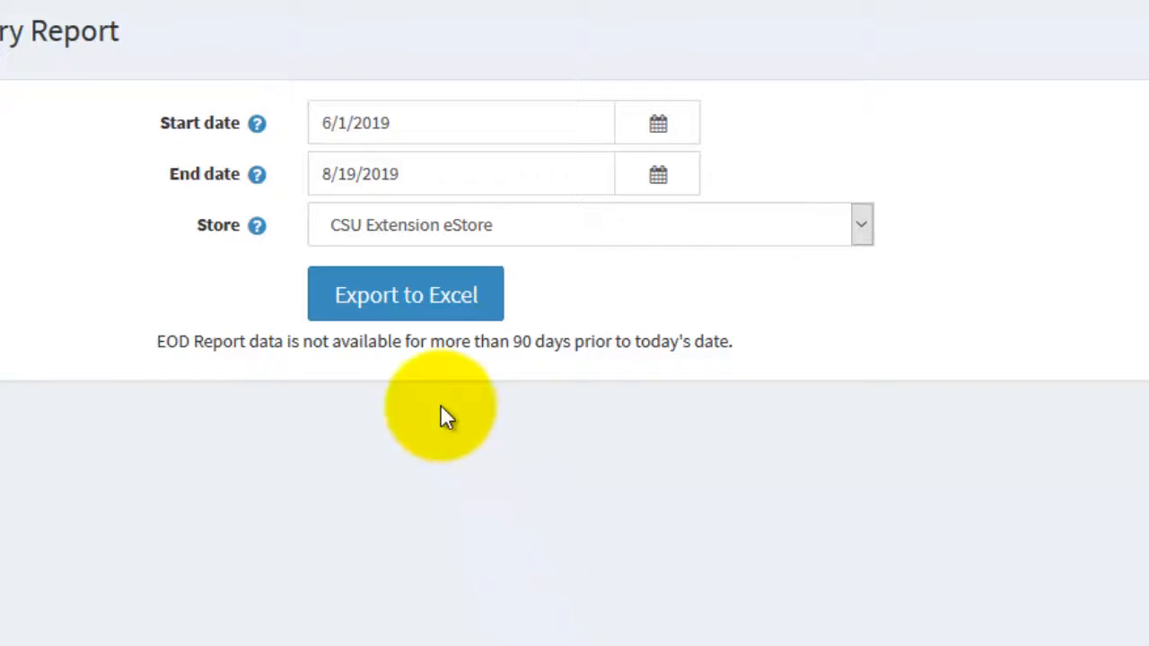
Export the EOD Summary Report for CSU Extension eStore, 6/1/2019 to 8/19/2019, to Excel and accept opening the file.
click(405, 309)
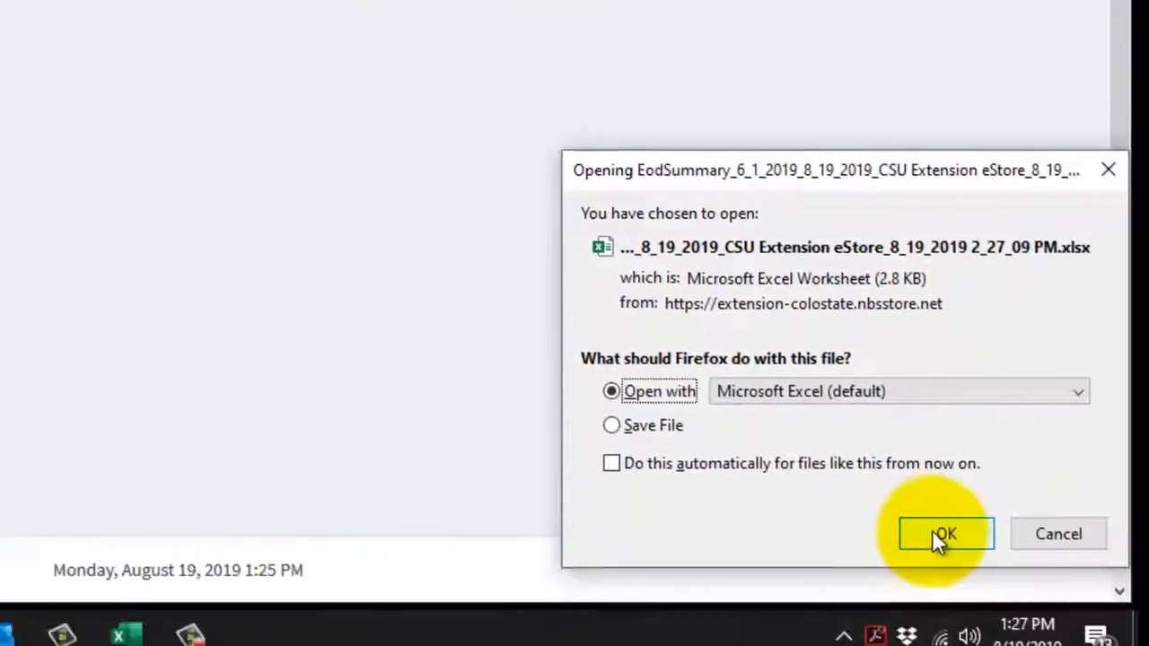
click(916, 519)
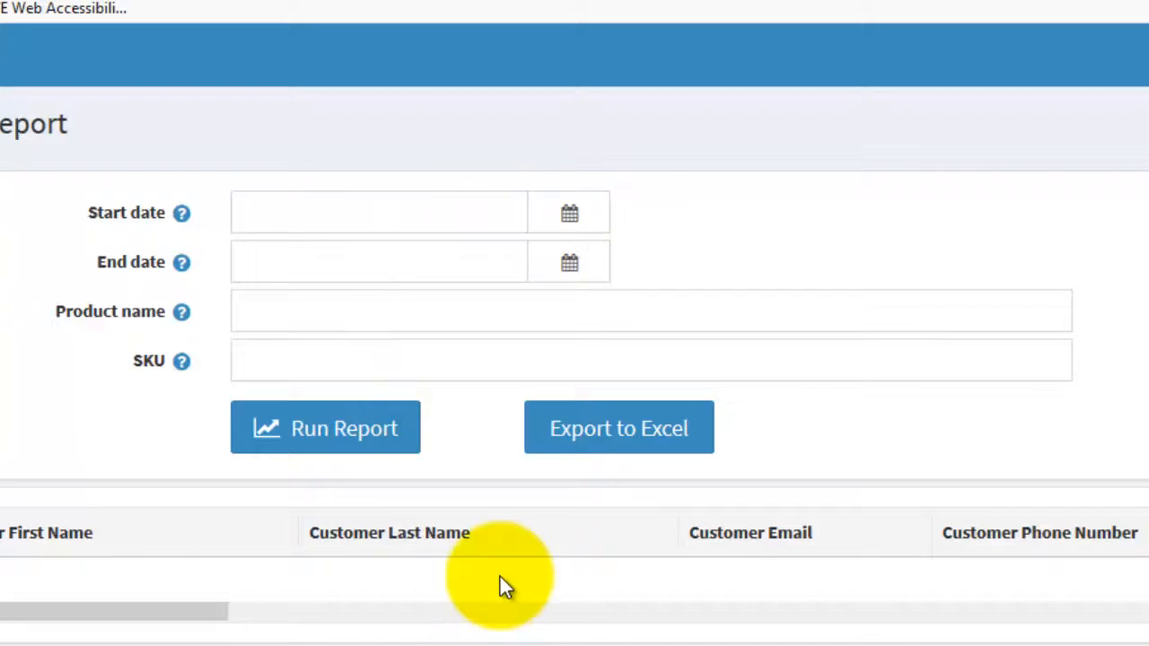
Set the date range of the Order Attributes Report from 6/1/2019 to 8/19/2019.
click(564, 210)
click(251, 255)
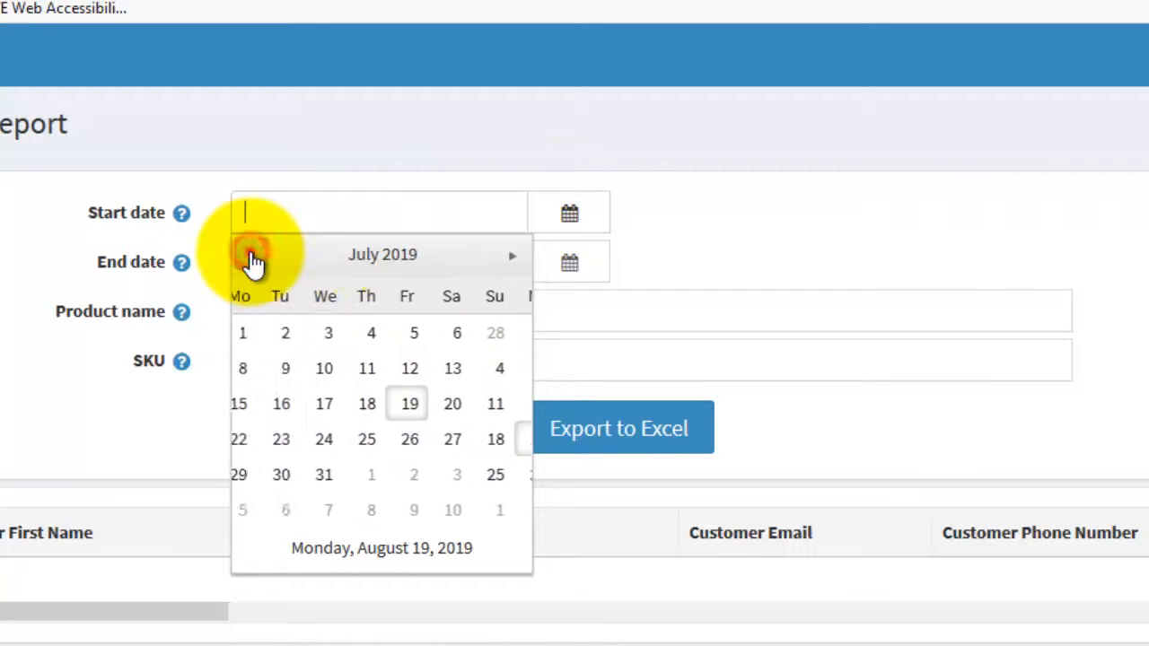
click(251, 255)
click(516, 331)
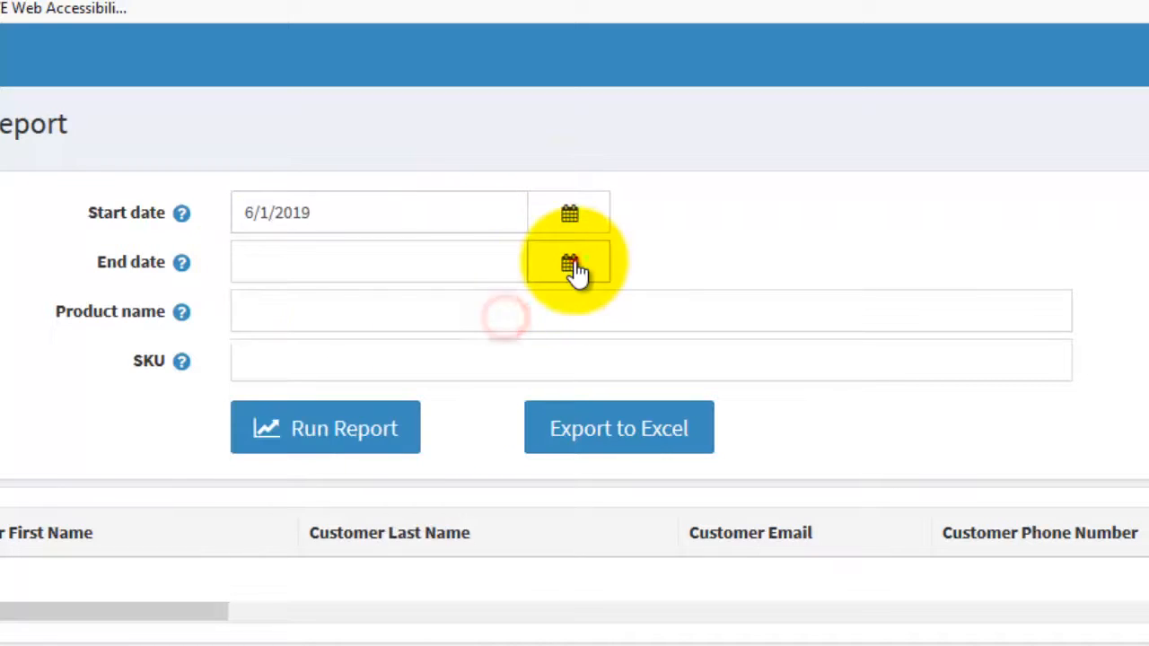
click(571, 262)
click(301, 490)
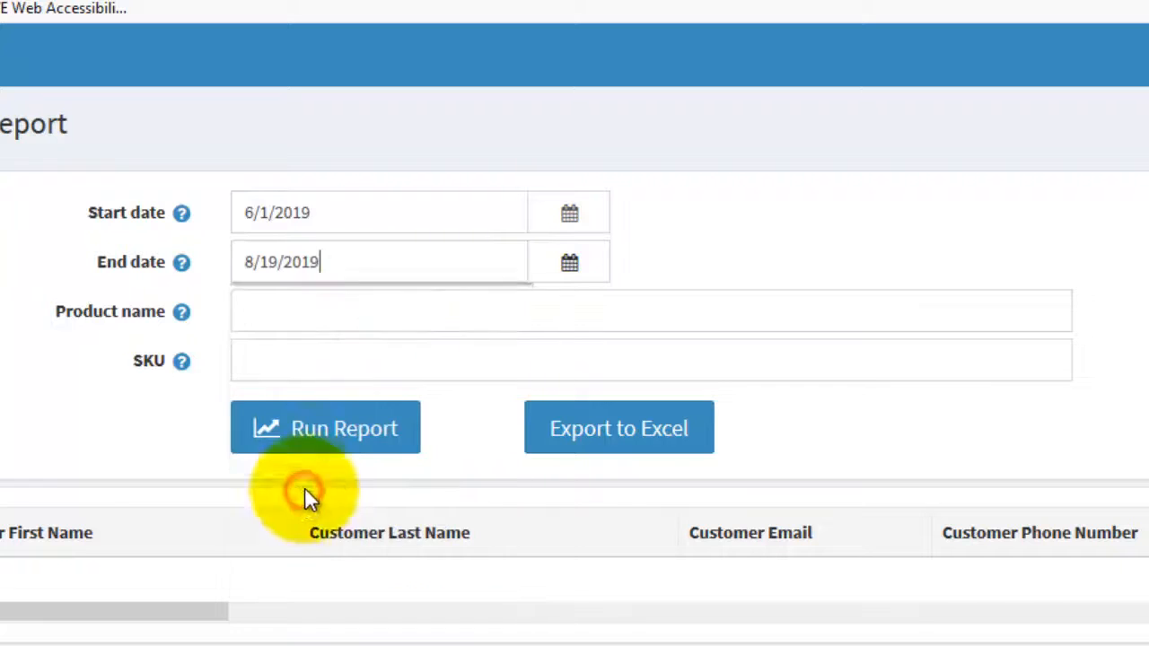
Set the Order Attributes Report's product name to Douglas County 2020 CMG Apprentice Training Fees.
click(374, 312)
text(douglk)
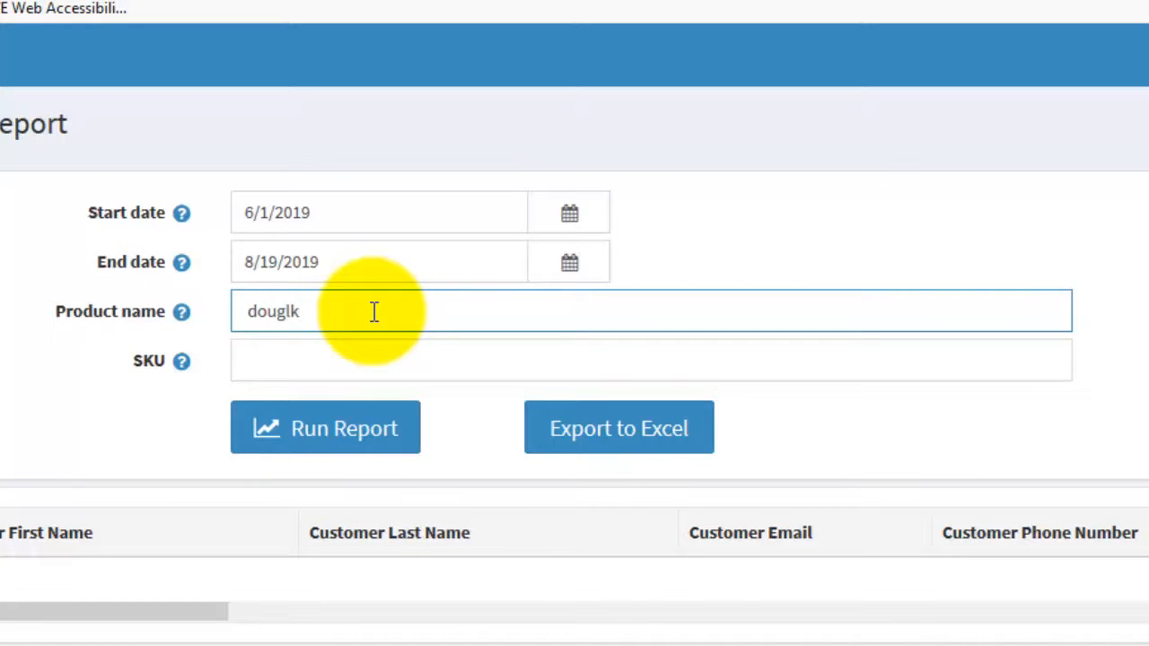
key(BackSpace)
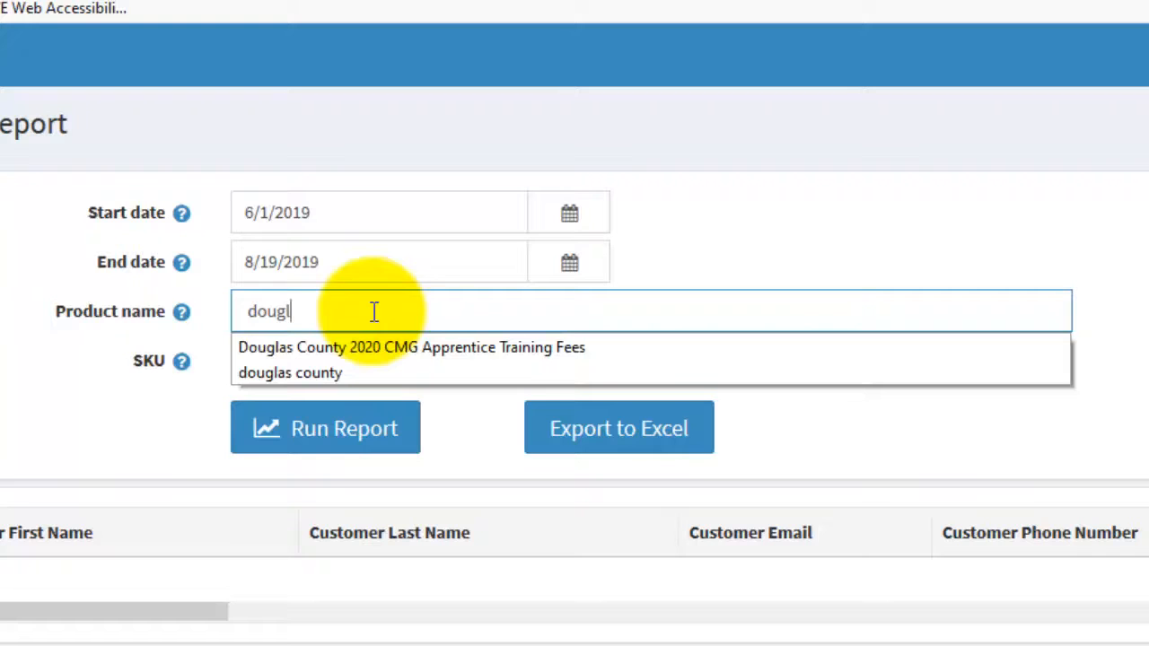
click(408, 351)
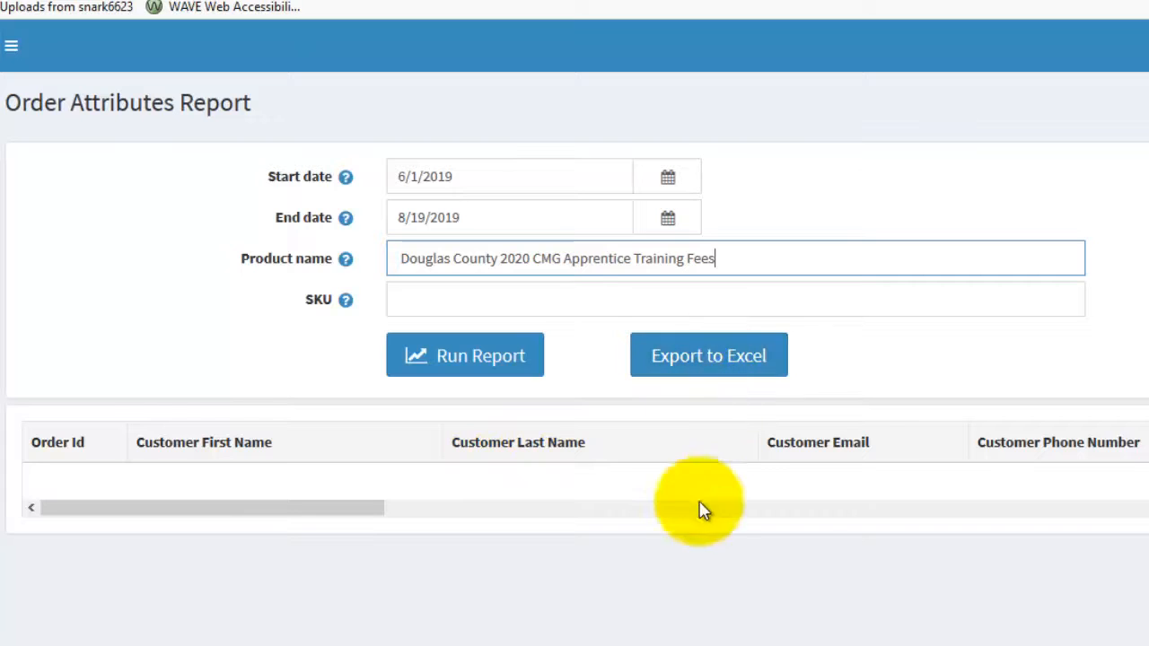
Export the Order Attributes Report to Excel and review the customer columns of the exported sheet.
click(706, 369)
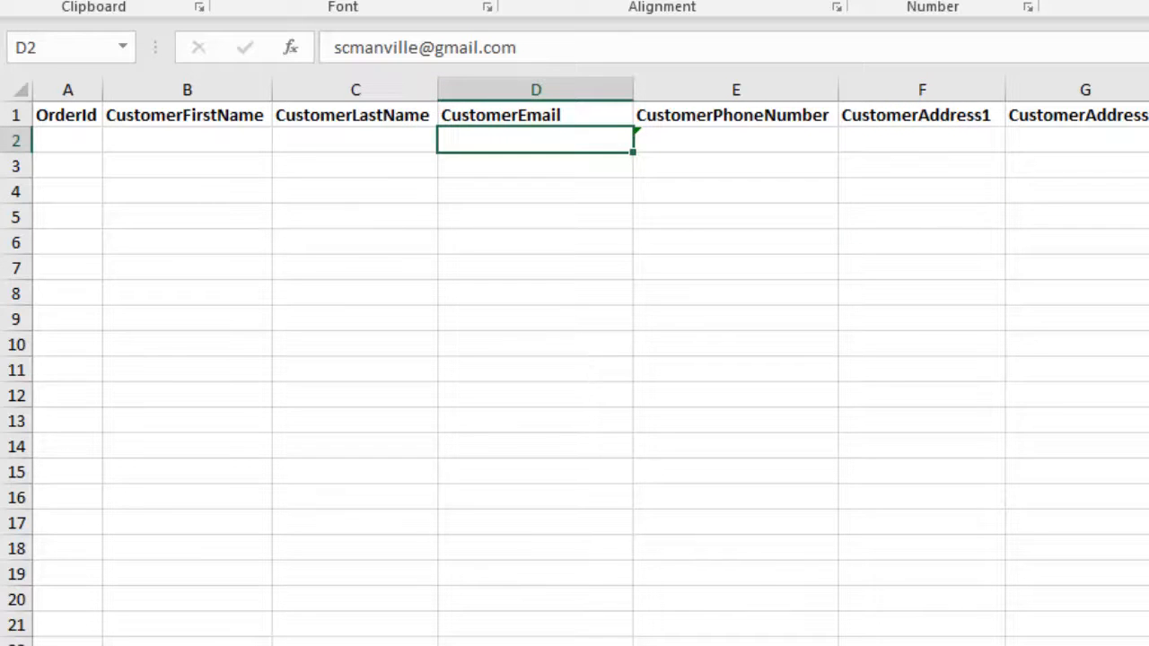
scroll(574, 360, right, 6)
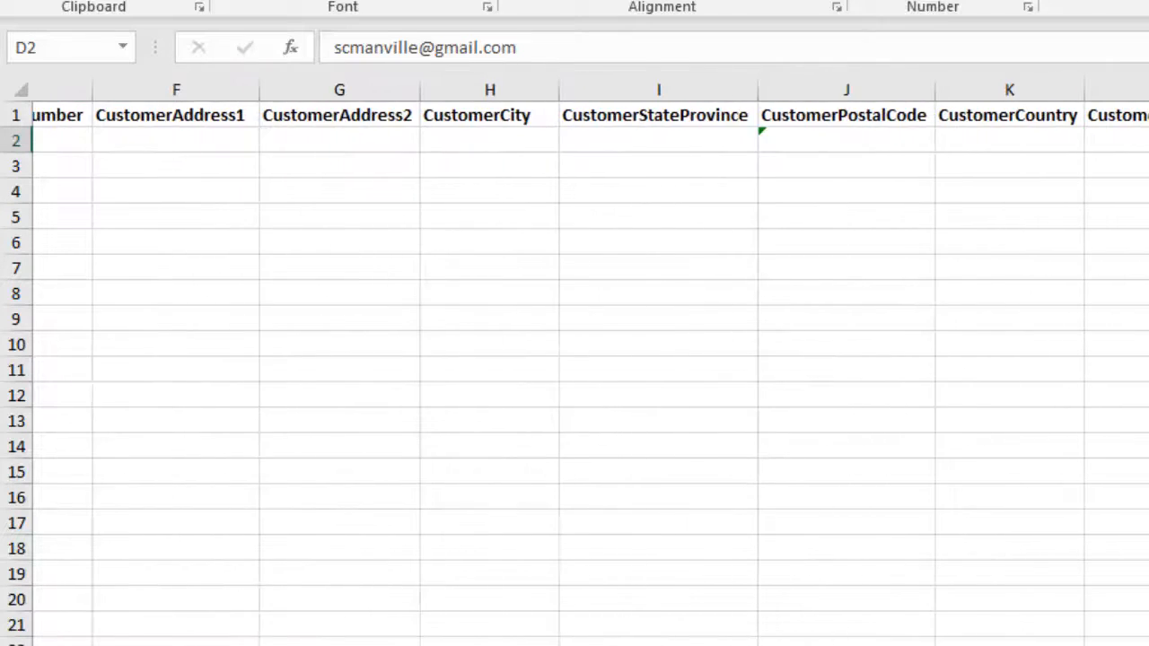
scroll(575, 359, left, 6)
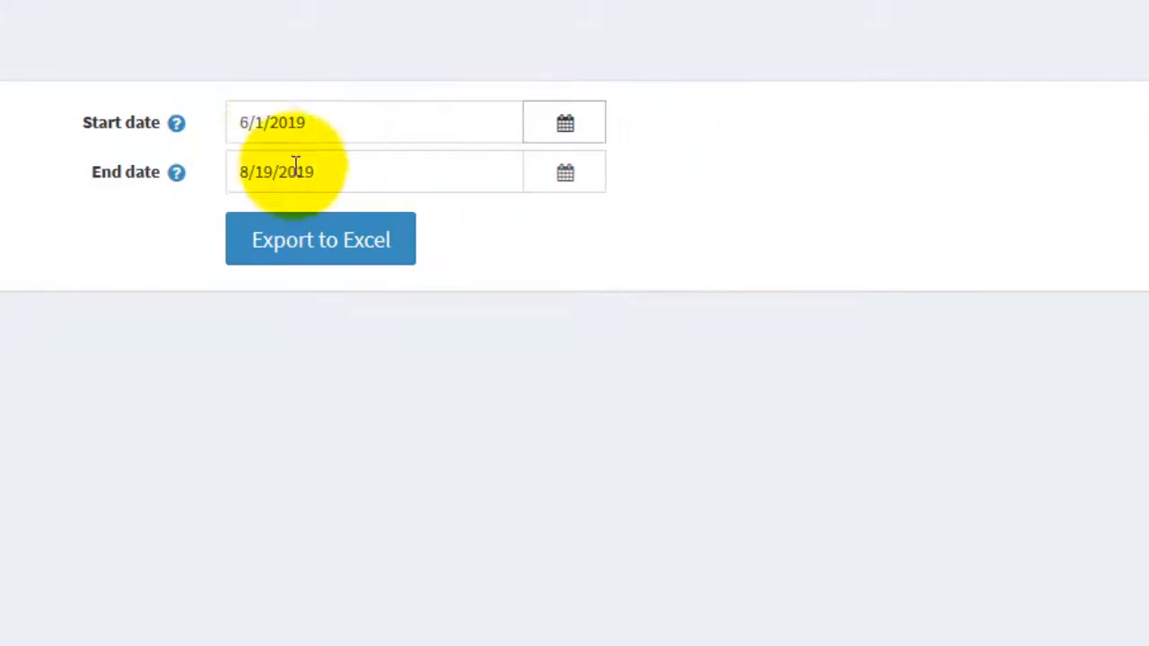
Export the Billing Report for 6/1/2019 to 8/19/2019 to Excel and minimize the opened workbook.
click(354, 258)
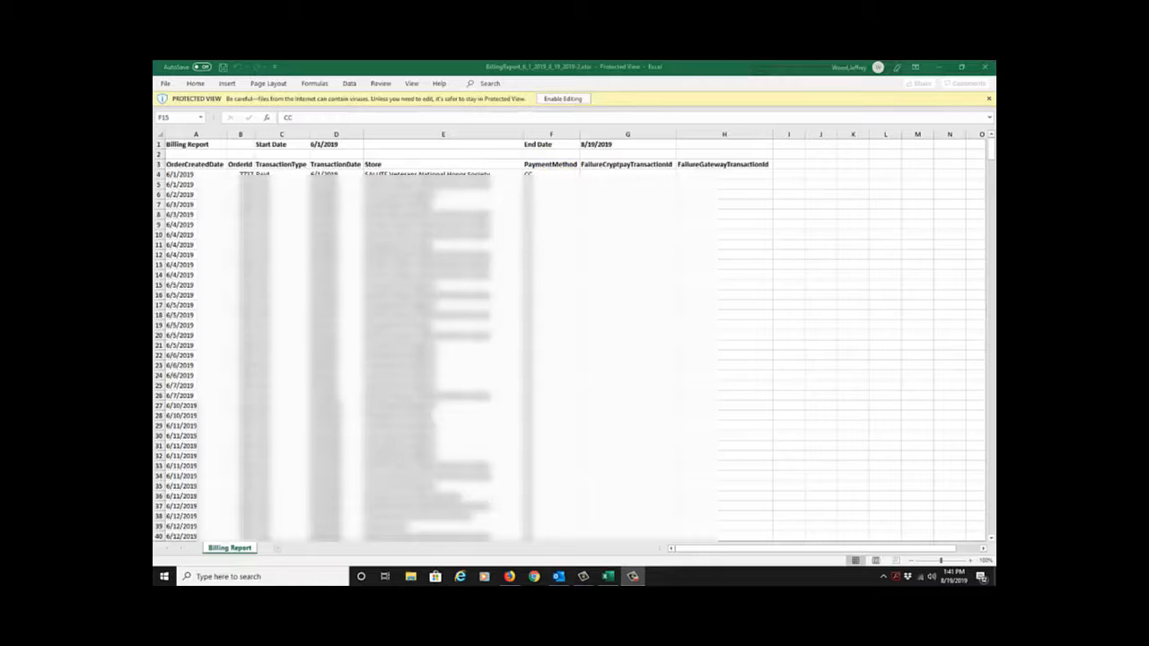
click(936, 68)
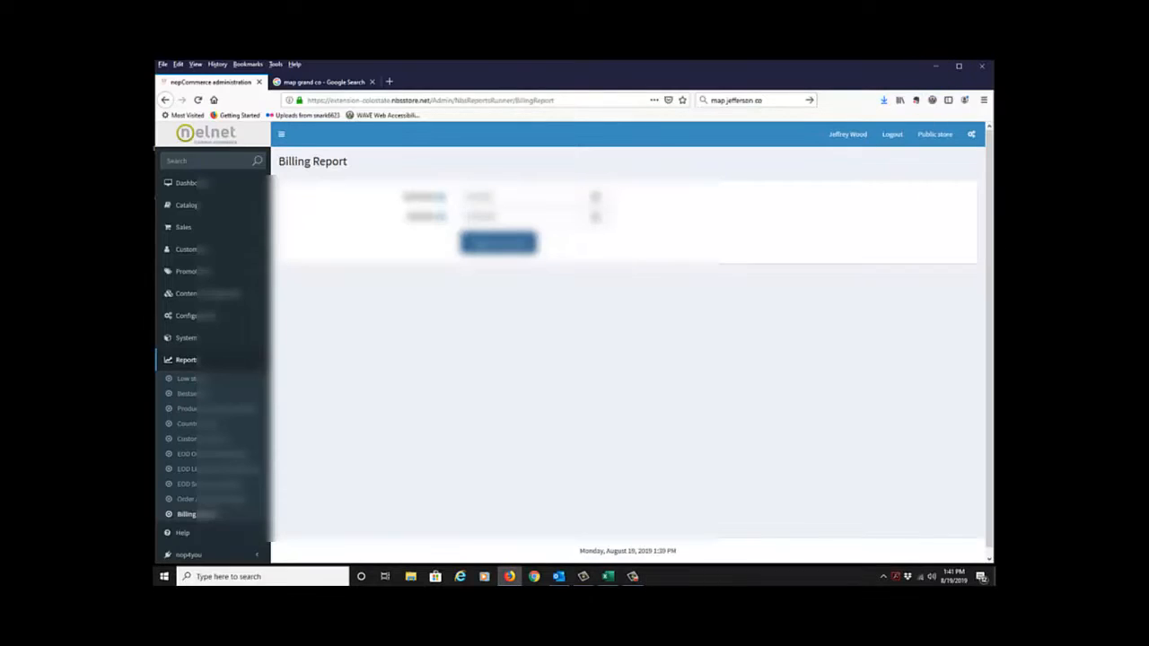